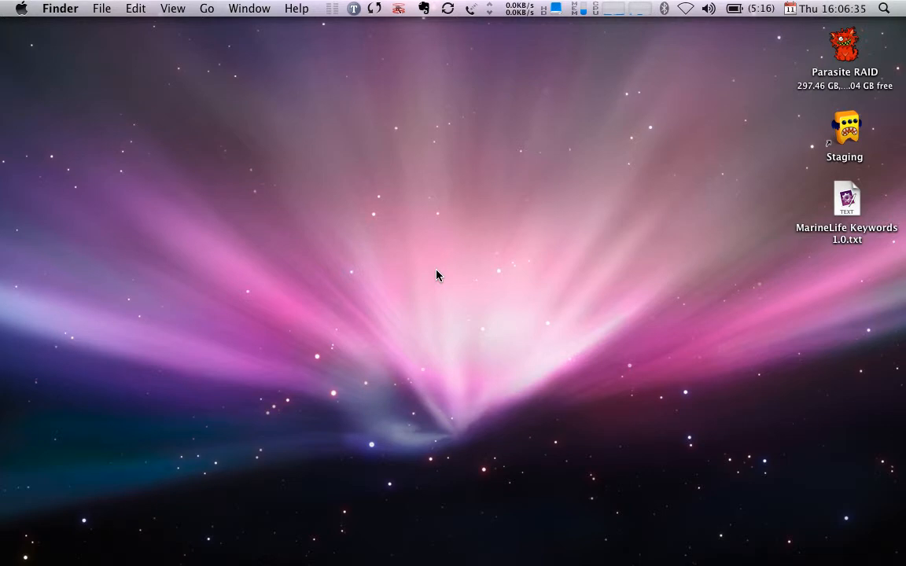
# Launch Aperture and display the Underwater folder of the Bahamas 200905 project with its albums expanded.
pyautogui.hotkey('ctrl', 'space')
pyautogui.write('aper')
pyautogui.press('Return')
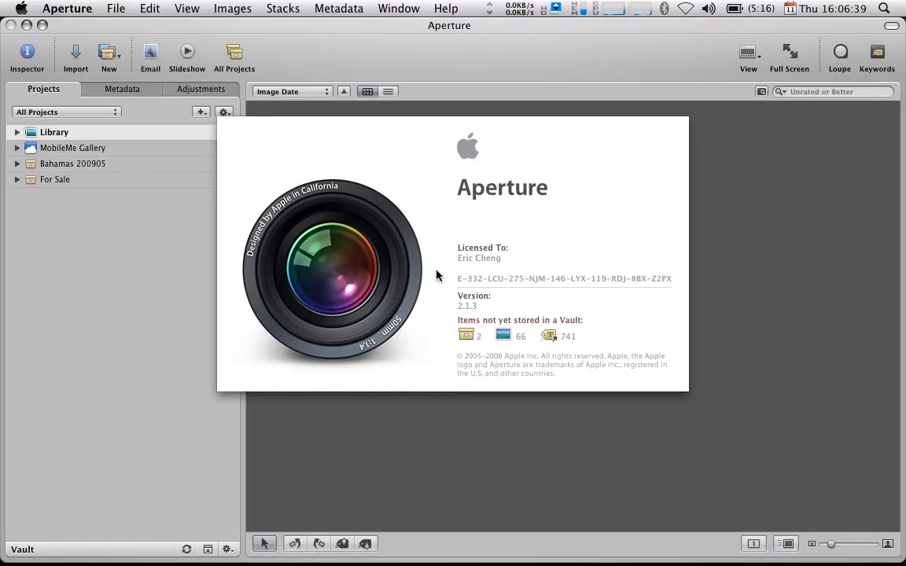
pyautogui.click(37, 168)
pyautogui.click(18, 164)
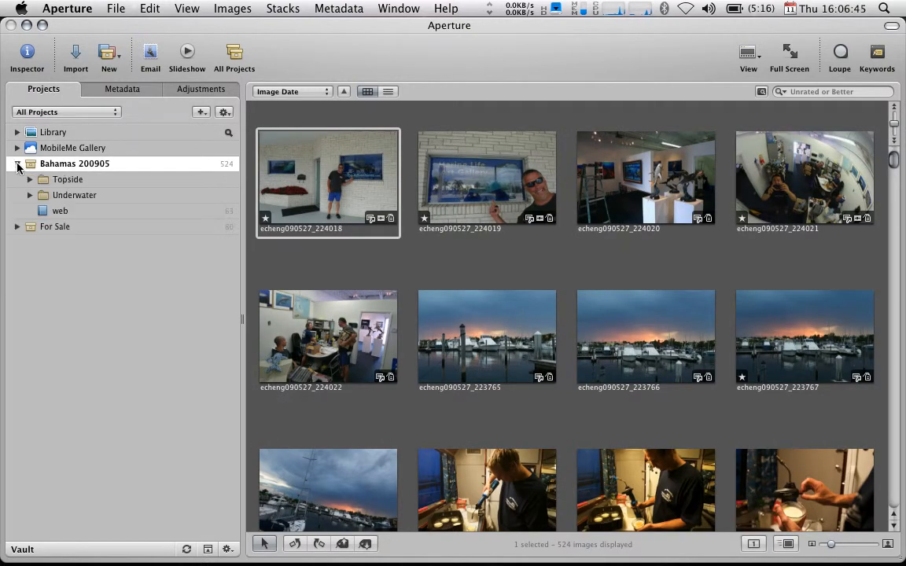
pyautogui.click(41, 195)
pyautogui.click(30, 196)
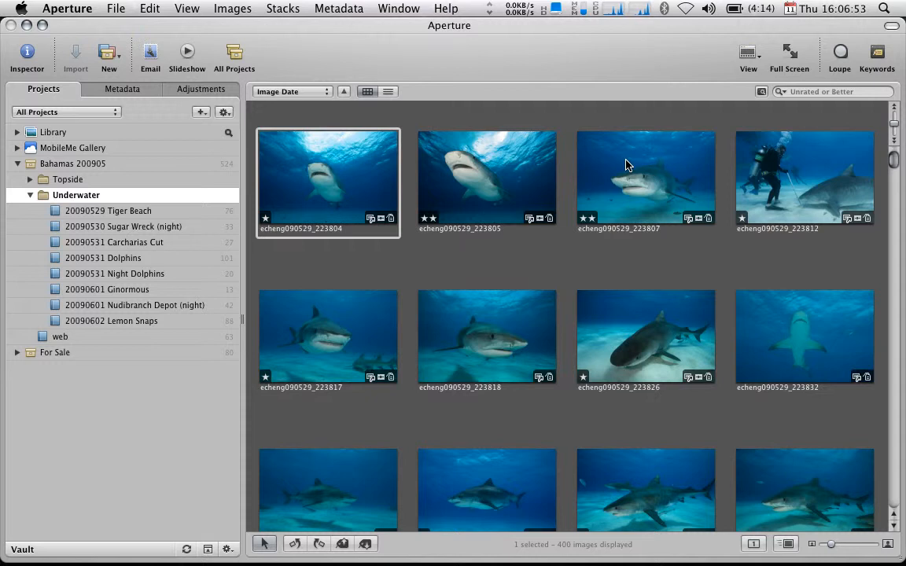
# View several of the first Underwater shark photos at full size, and return to the thumbnail grid with the first photo selected.
pyautogui.click(452, 193)
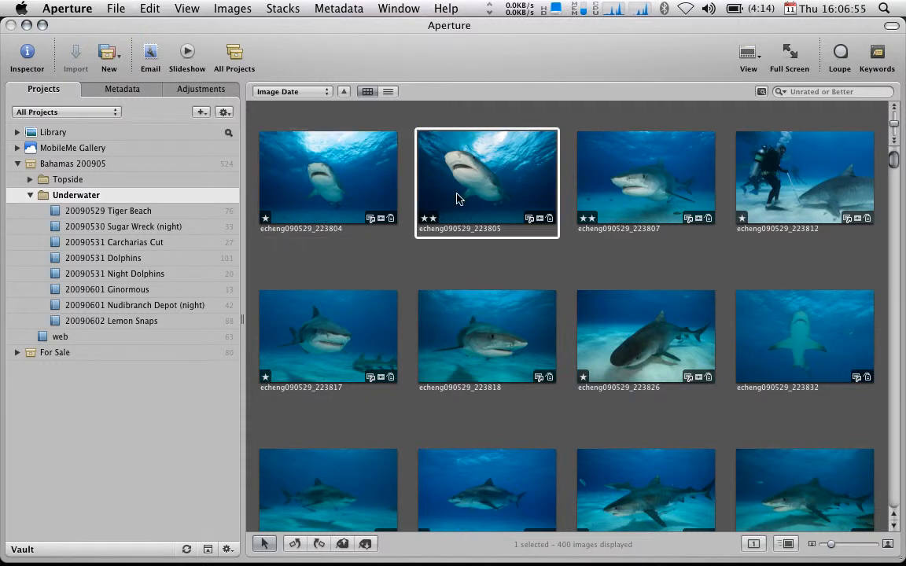
pyautogui.doubleClick(346, 190)
pyautogui.press('Right')
pyautogui.press('Right')
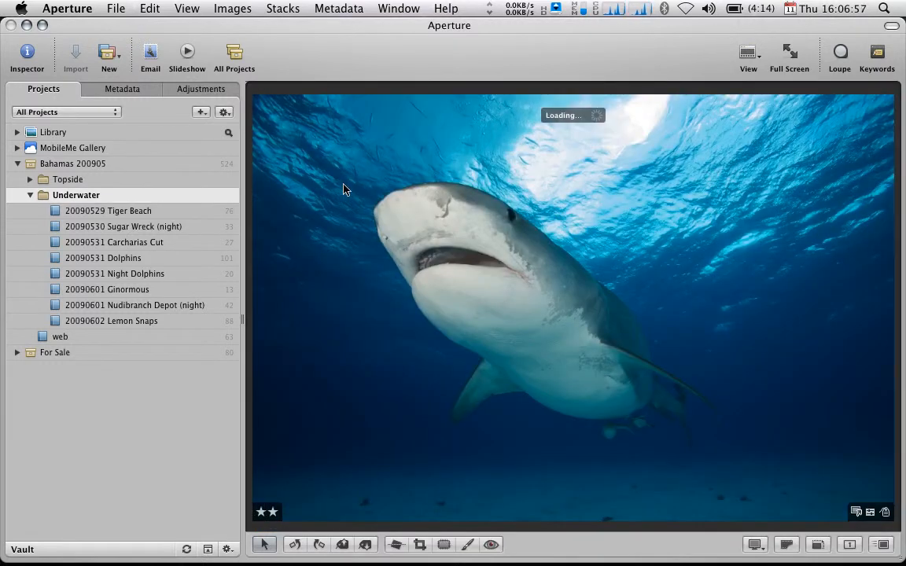
pyautogui.press('Right')
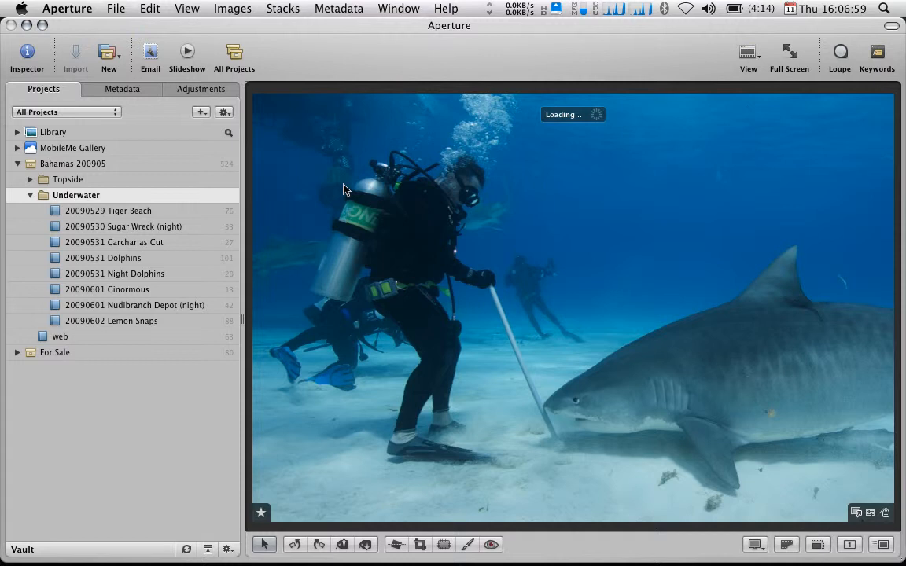
pyautogui.press('Right')
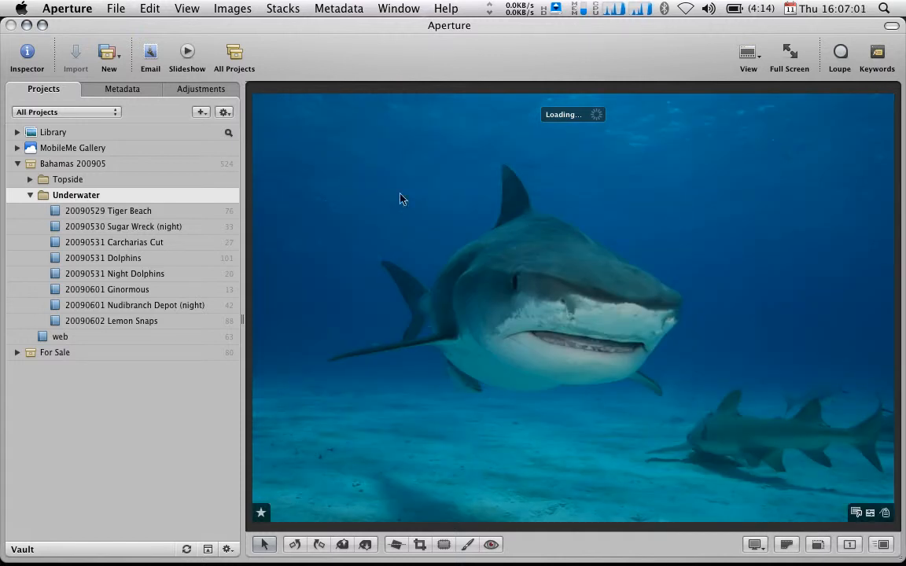
pyautogui.press('v')
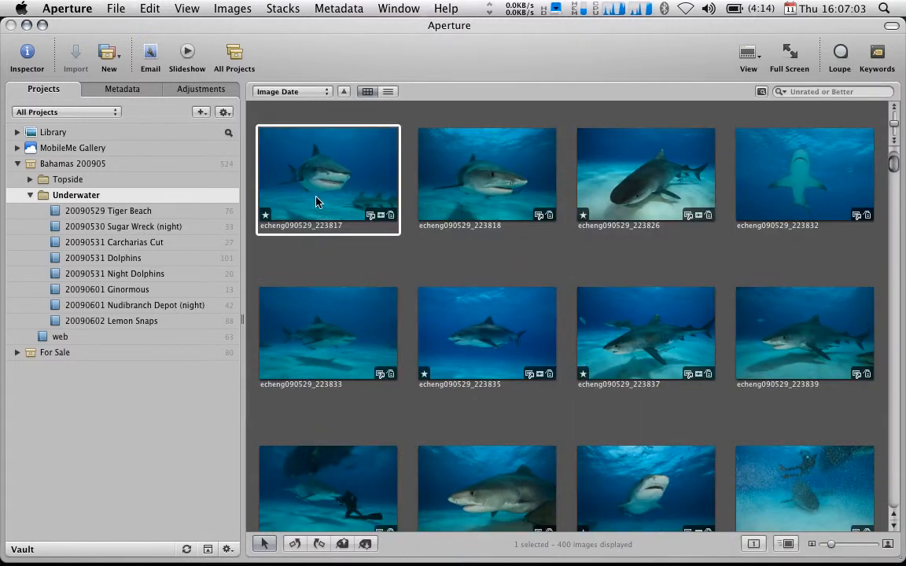
pyautogui.scroll(3, 316, 202)
pyautogui.click(315, 202)
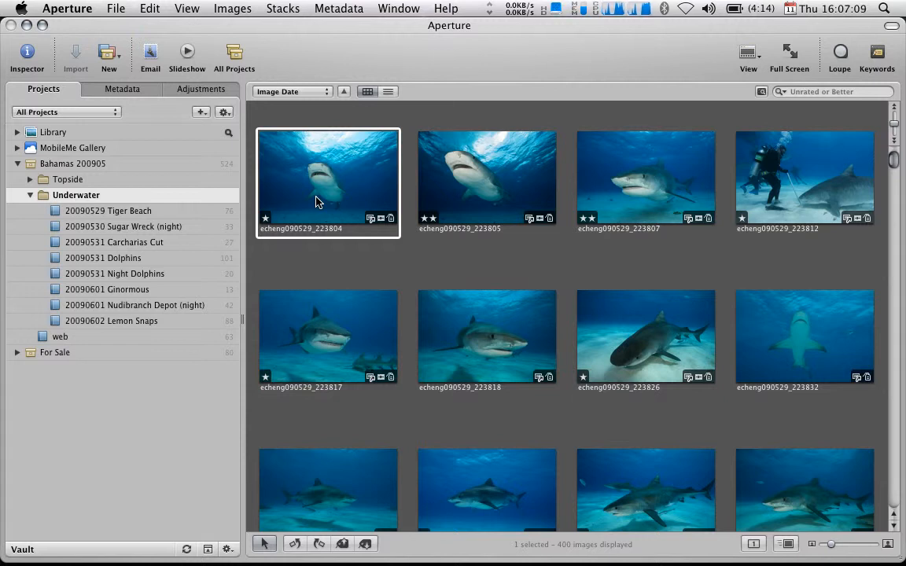
# Show the keyword library and examine the Marine Life hierarchy through Fishes, Cartilaginous Fishes, Elasmobranchs, Rays and Skates, and Batoidea.
pyautogui.hotkey('shift', 'h')
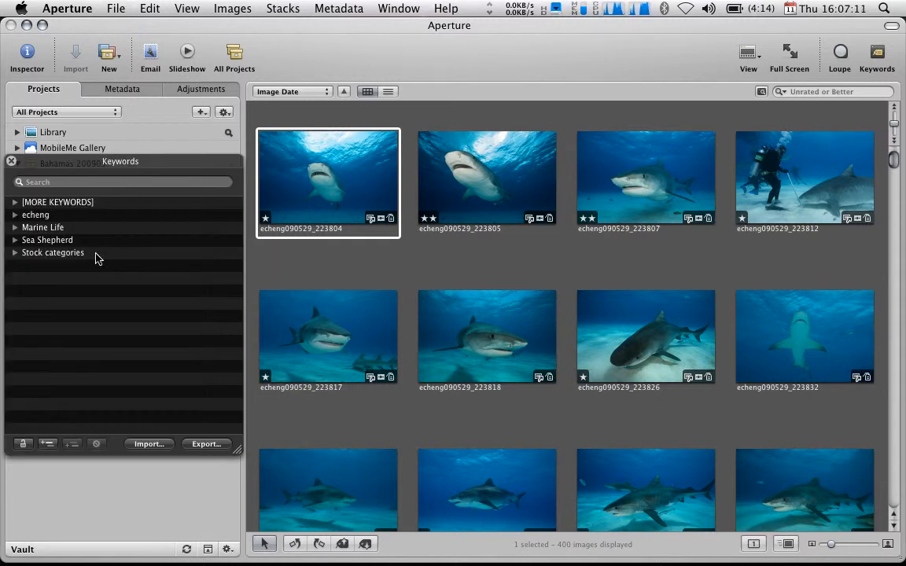
pyautogui.click(35, 227)
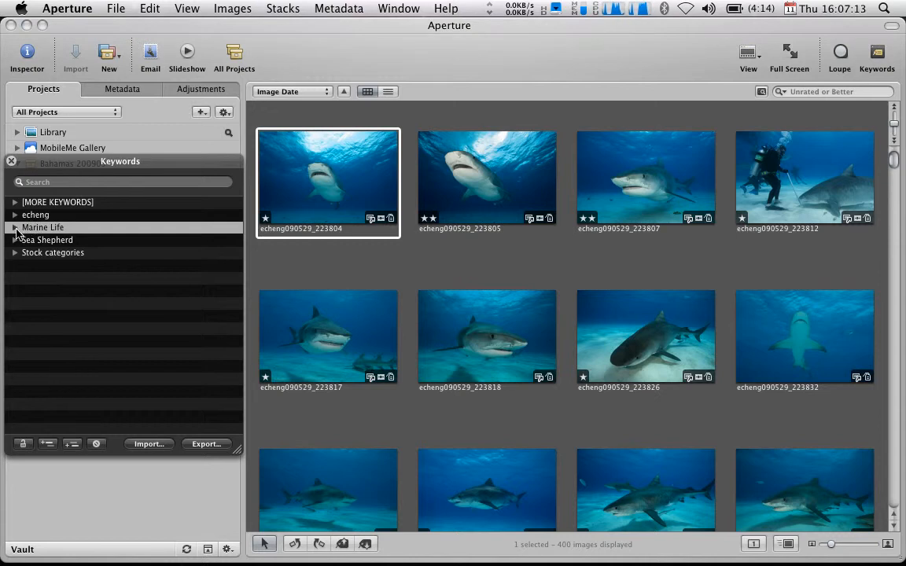
pyautogui.click(15, 227)
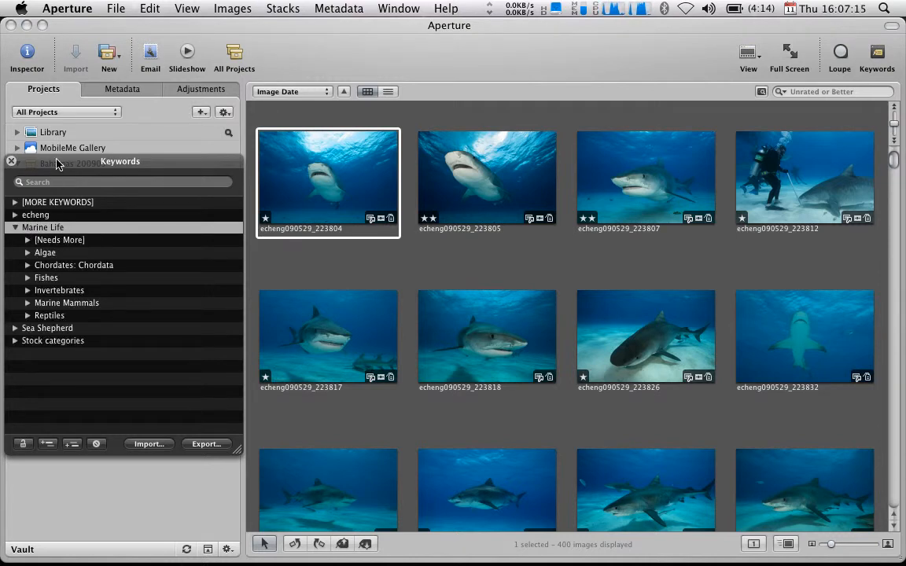
pyautogui.moveTo(61, 167); pyautogui.dragTo(61, 169)
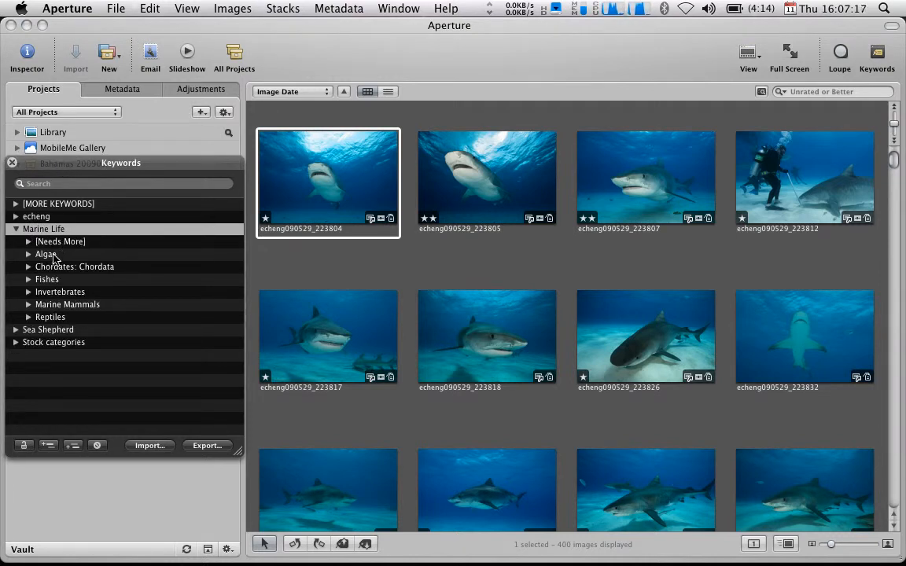
pyautogui.click(28, 279)
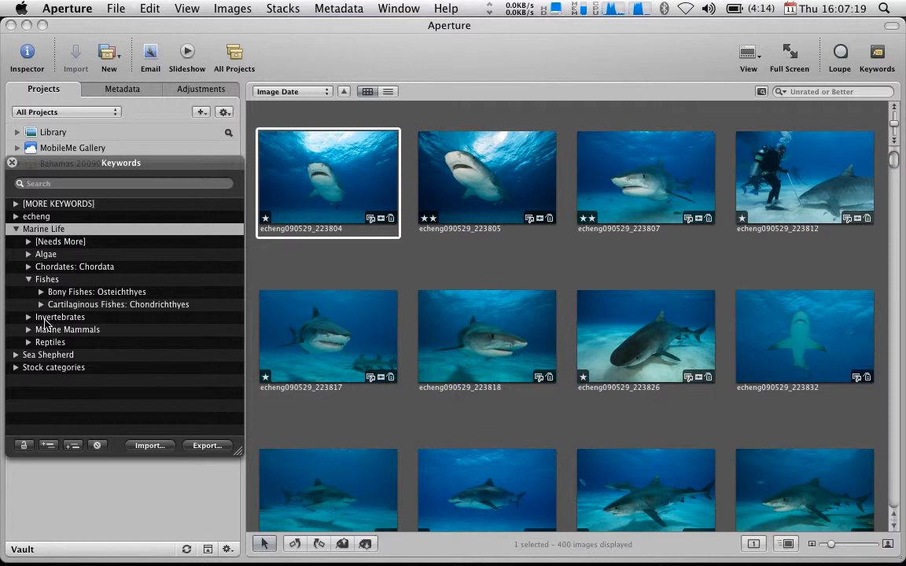
pyautogui.click(41, 305)
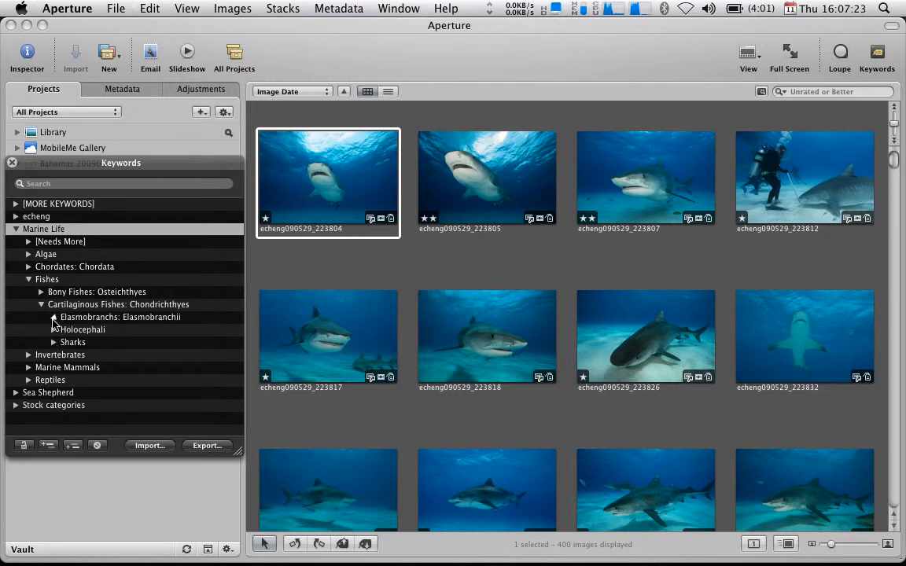
pyautogui.click(54, 317)
pyautogui.click(66, 330)
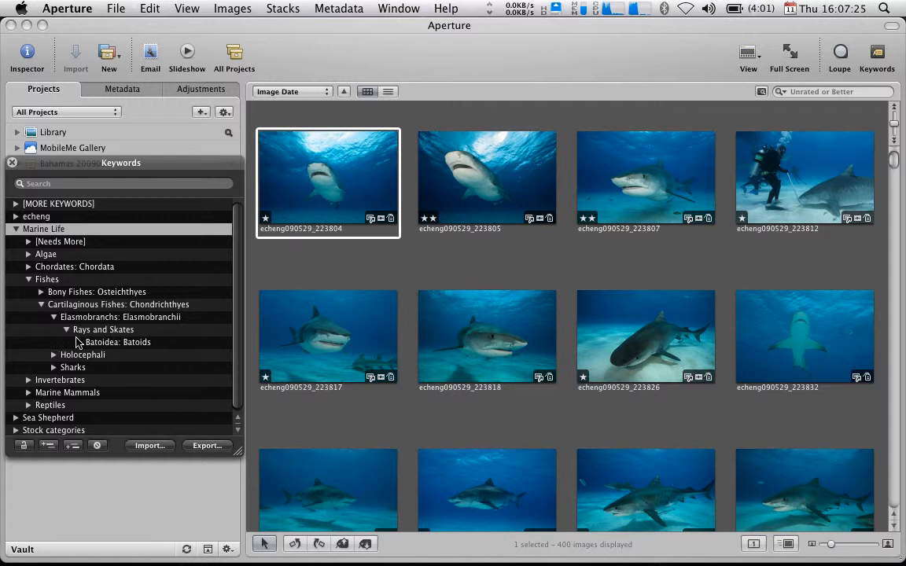
pyautogui.click(79, 342)
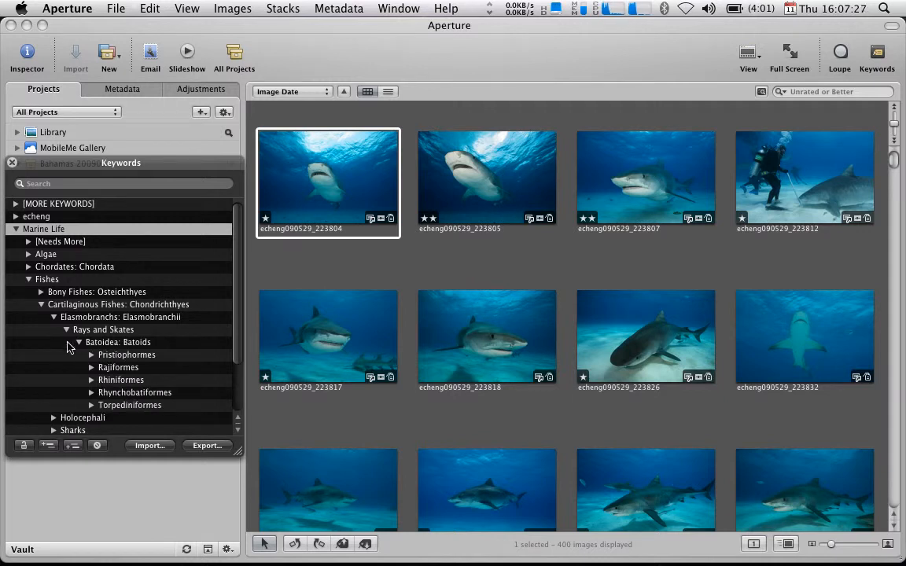
pyautogui.click(54, 316)
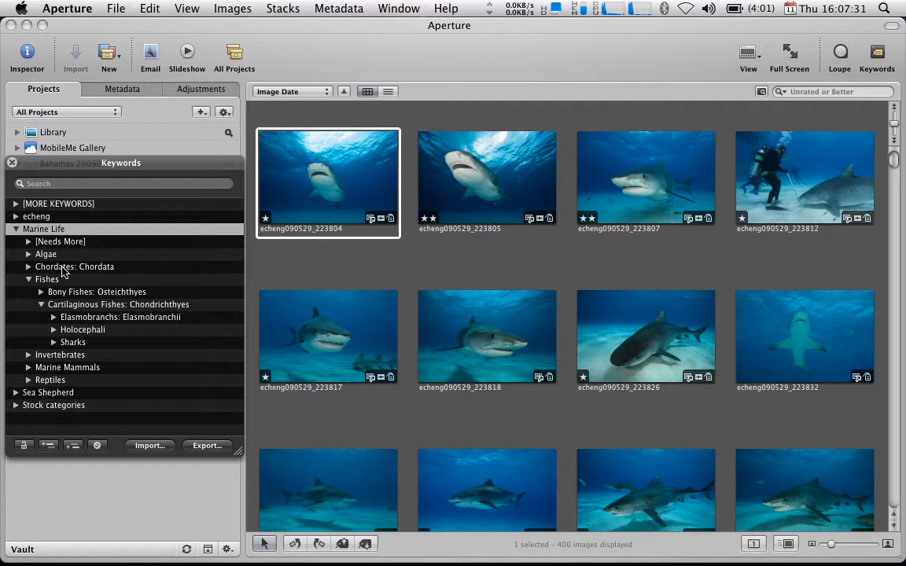
# Find "tiger shark" in the keyword library and assign its full hierarchy, from Marine Life down to the species, to the first two photos.
pyautogui.click(70, 184)
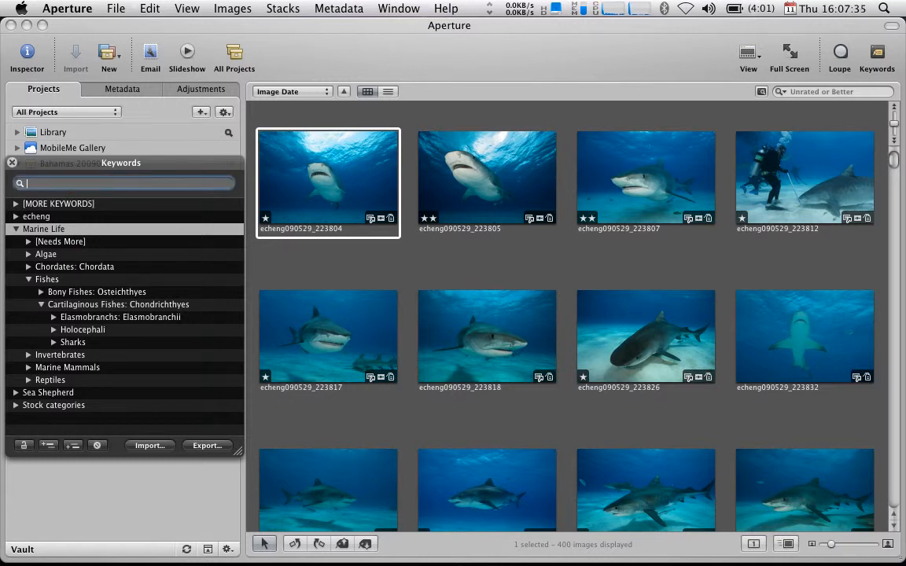
pyautogui.write('tiger shark')
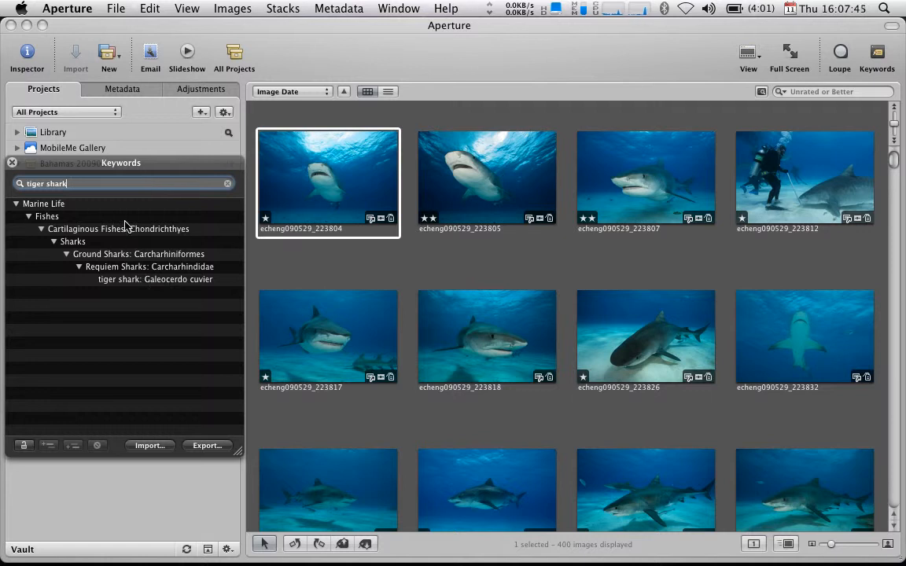
pyautogui.click(63, 206)
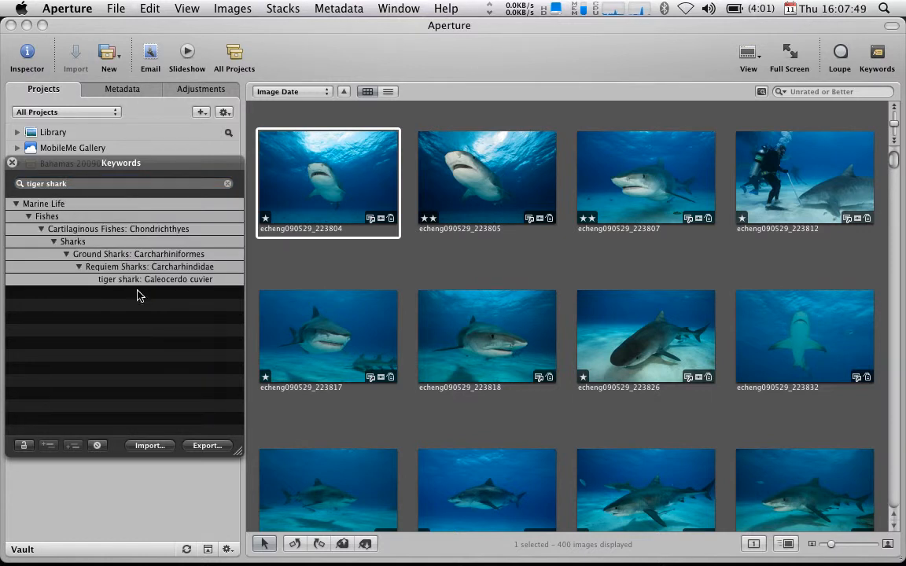
pyautogui.moveTo(128, 254); pyautogui.dragTo(348, 195)
pyautogui.moveTo(160, 254); pyautogui.dragTo(485, 192)
# Apply the full tiger shark keyword hierarchy to the photos from 223804 through 223850, excluding 223832.
pyautogui.keyDown('shift'); pyautogui.click(637, 338); pyautogui.keyUp('shift')
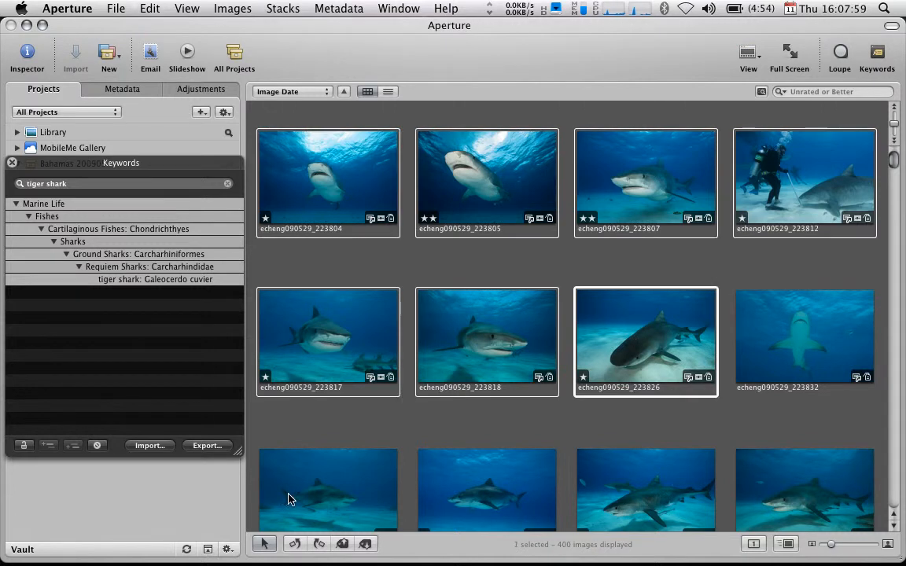
pyautogui.keyDown('super'); pyautogui.click(298, 510); pyautogui.keyUp('super')
pyautogui.keyDown('super'); pyautogui.click(464, 489); pyautogui.keyUp('super')
pyautogui.keyDown('super'); pyautogui.click(698, 463); pyautogui.keyUp('super')
pyautogui.keyDown('super'); pyautogui.click(764, 461); pyautogui.keyUp('super')
pyautogui.scroll(-4, 764, 461)
pyautogui.keyDown('super'); pyautogui.click(290, 261); pyautogui.keyUp('super')
pyautogui.keyDown('super'); pyautogui.click(455, 258); pyautogui.keyUp('super')
pyautogui.keyDown('super'); pyautogui.click(629, 293); pyautogui.keyUp('super')
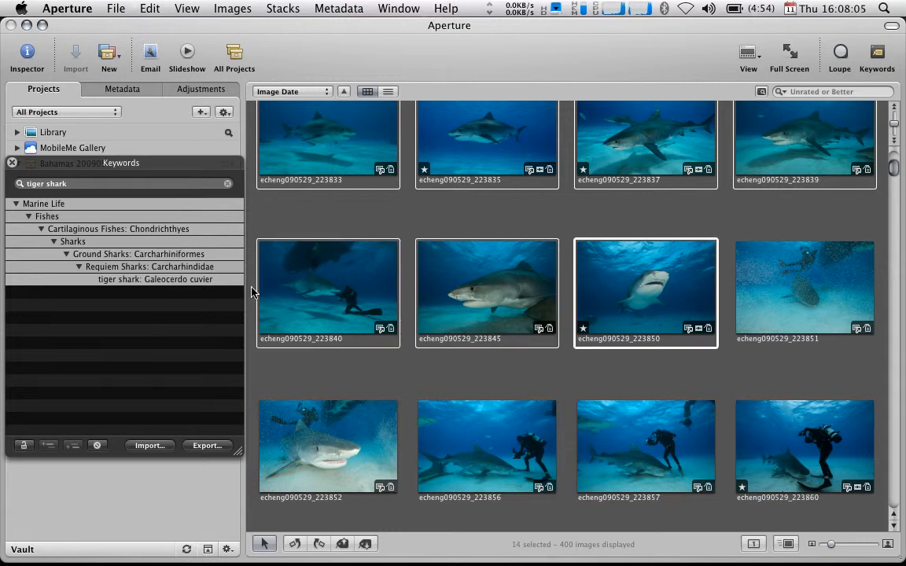
pyautogui.moveTo(182, 279); pyautogui.dragTo(344, 289)
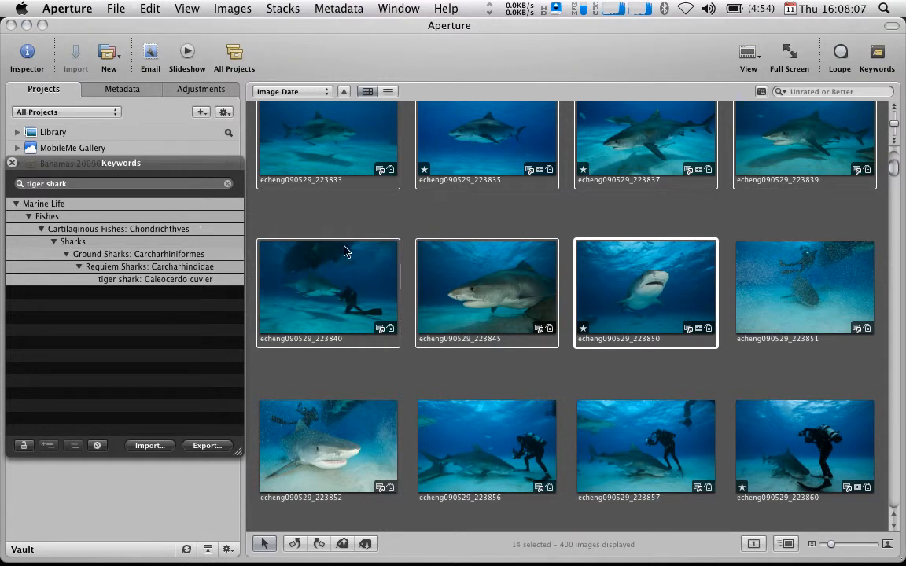
# Hide the keyword library and inspect the keywords assigned to photo 223845 in its metadata, including Sharks and tiger shark: Galeocerdo cuvier.
pyautogui.click(343, 202)
pyautogui.click(472, 276)
pyautogui.hotkey('shift', 'h')
pyautogui.hotkey('ctrl', 'd')
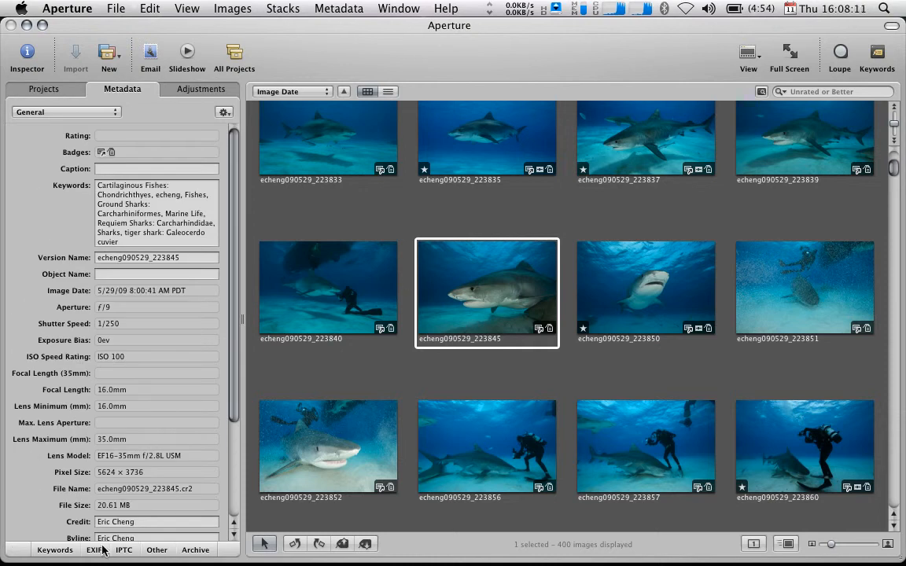
pyautogui.click(57, 549)
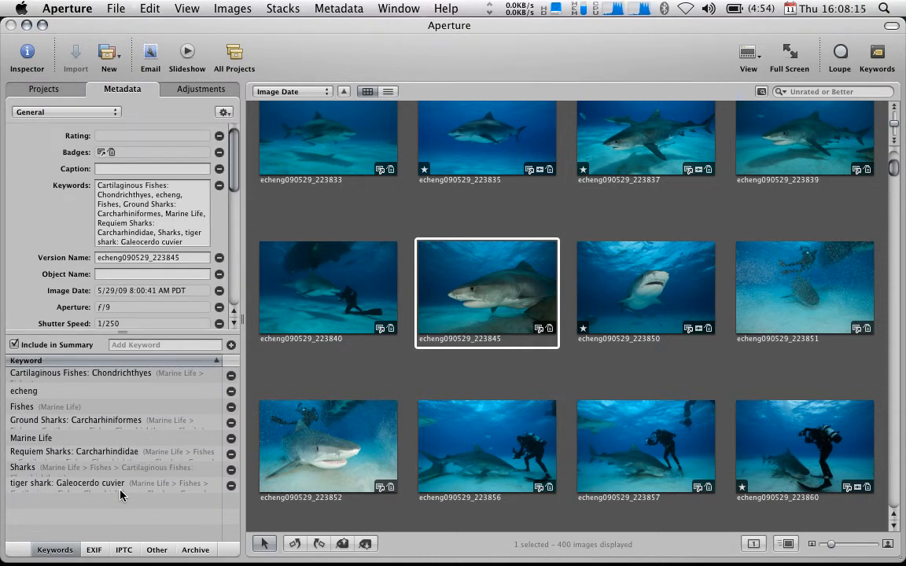
pyautogui.click(79, 470)
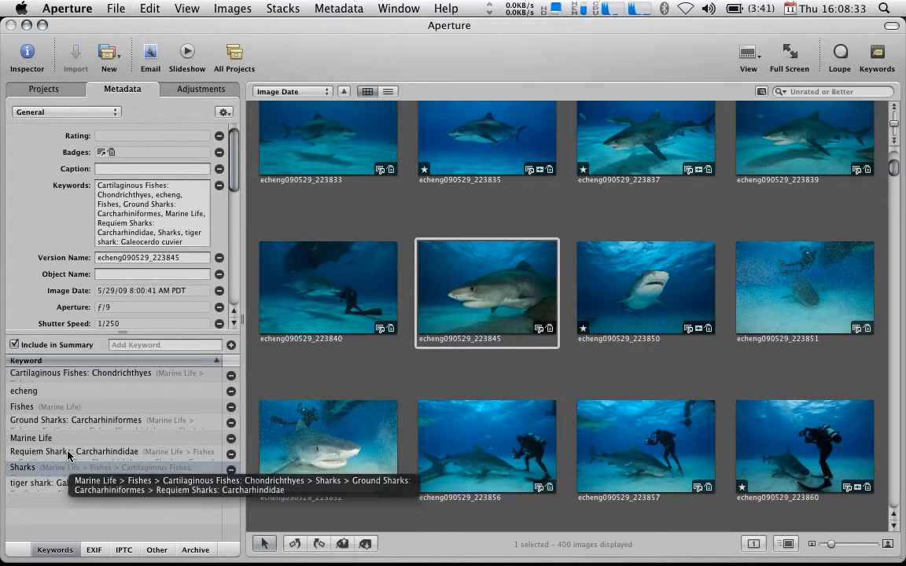
pyautogui.click(63, 484)
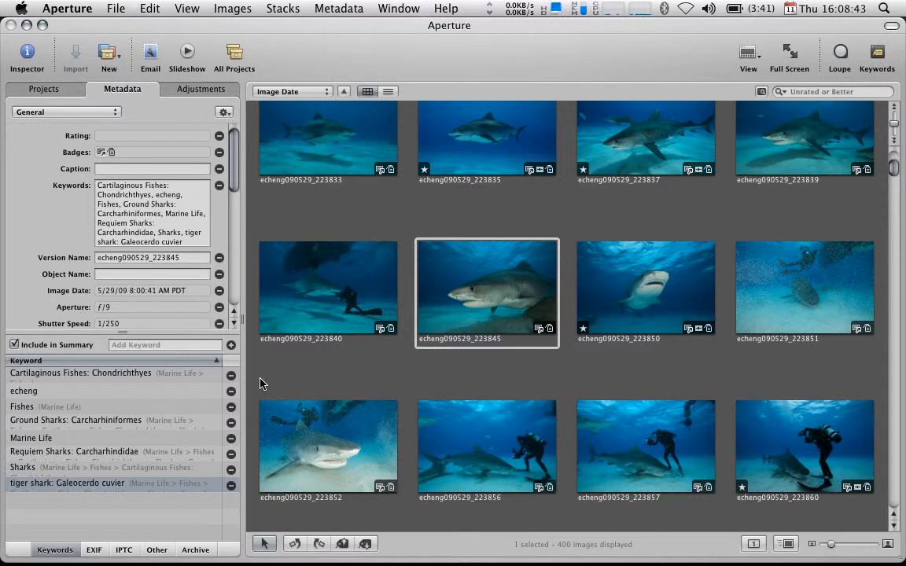
# Reopen the keyword library's tiger shark results and assign only the species keyword "tiger shark: Galeocerdo cuvier" to photo 223850.
pyautogui.hotkey('shift', 'h')
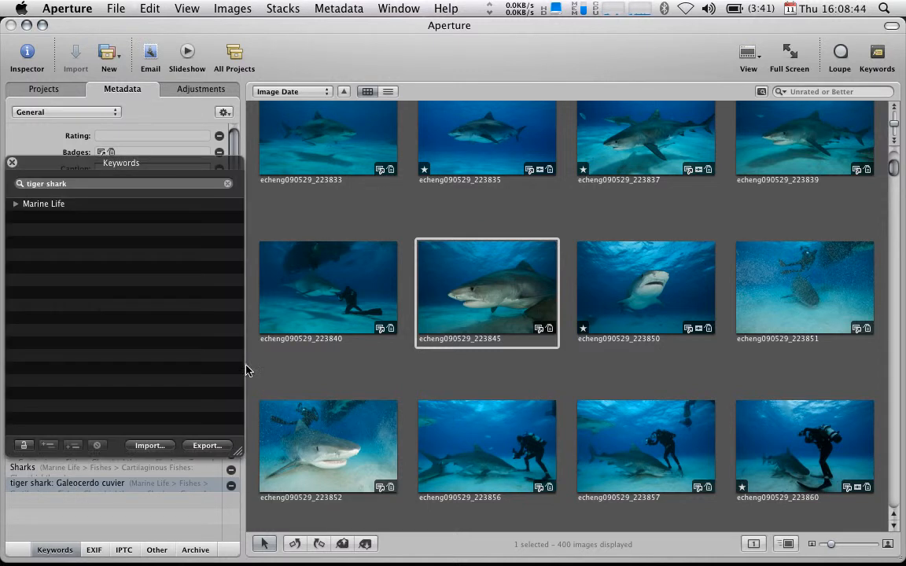
pyautogui.click(17, 204)
pyautogui.click(70, 186)
pyautogui.press('Return')
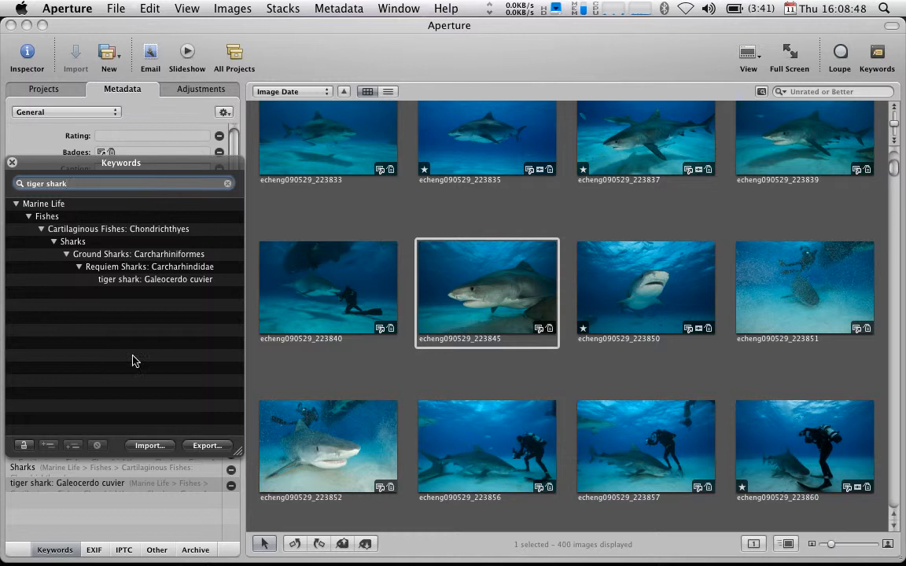
pyautogui.click(119, 279)
pyautogui.click(623, 315)
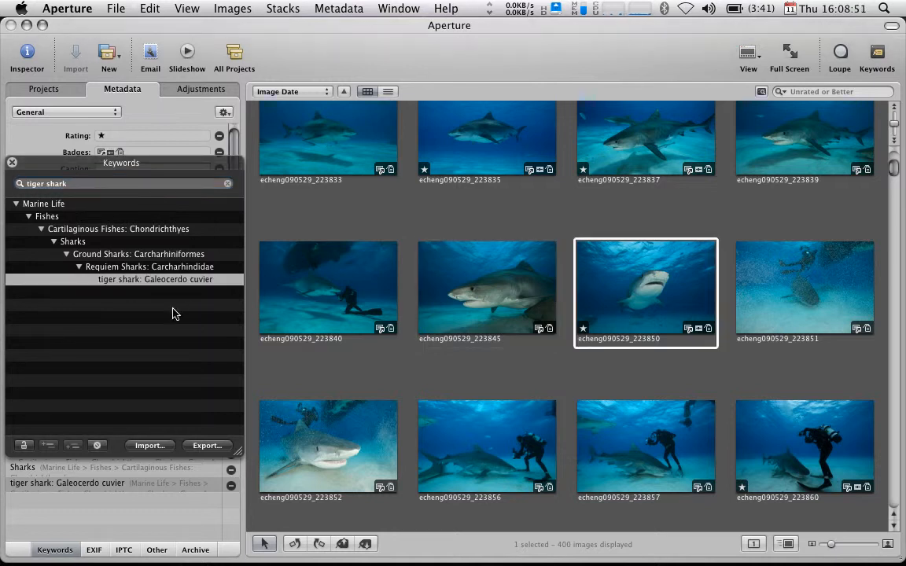
pyautogui.moveTo(126, 279); pyautogui.dragTo(638, 298)
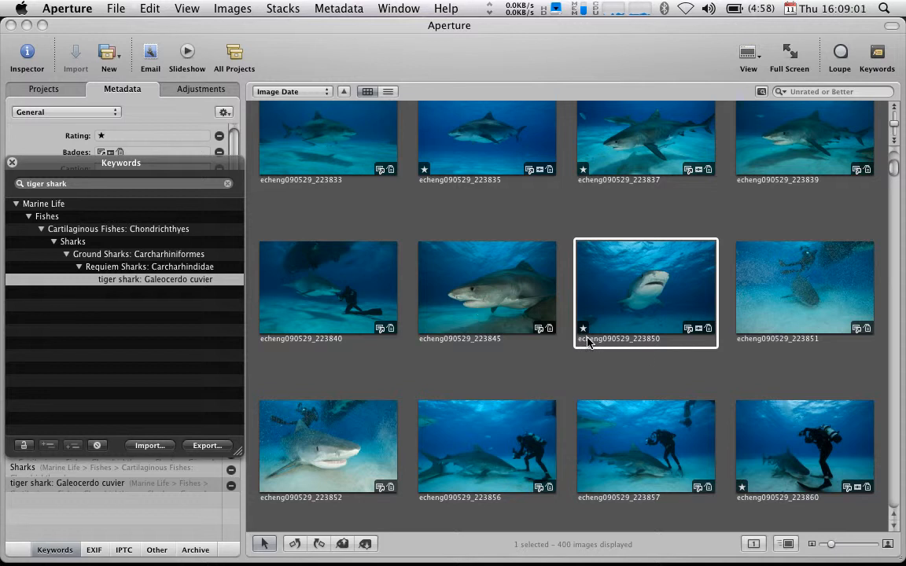
# Select photo 223845 again and hide the keyword library to review the photo's assigned keywords.
pyautogui.click(492, 312)
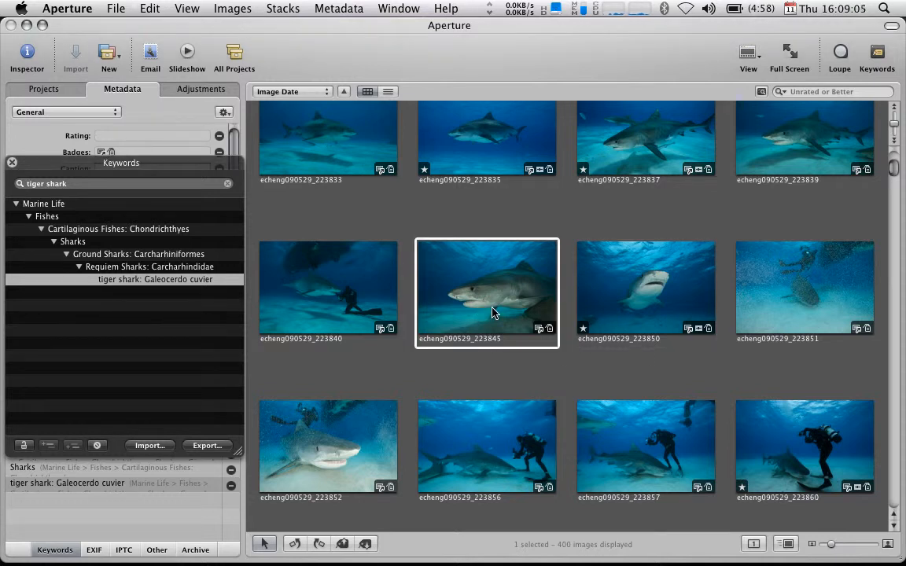
pyautogui.scroll(2, 481, 273)
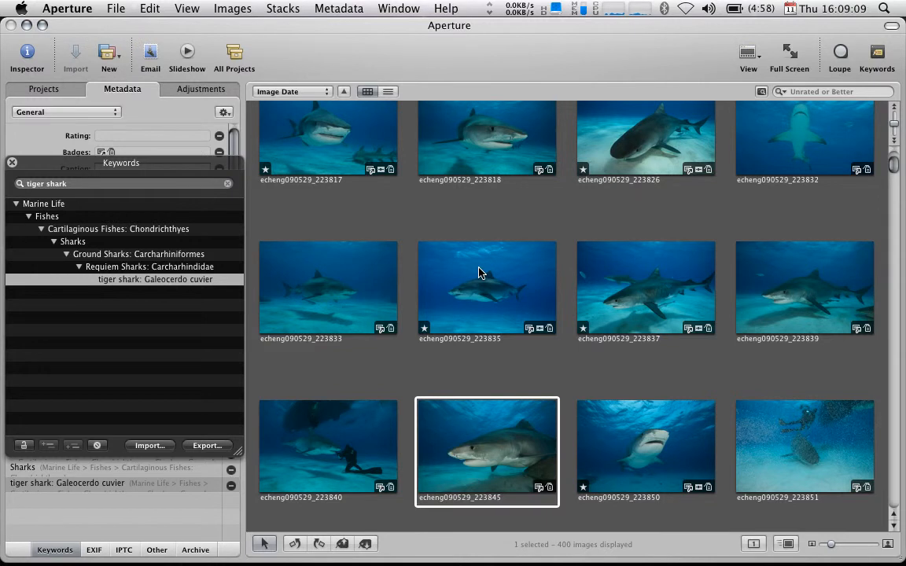
pyautogui.hotkey('shift', 'h')
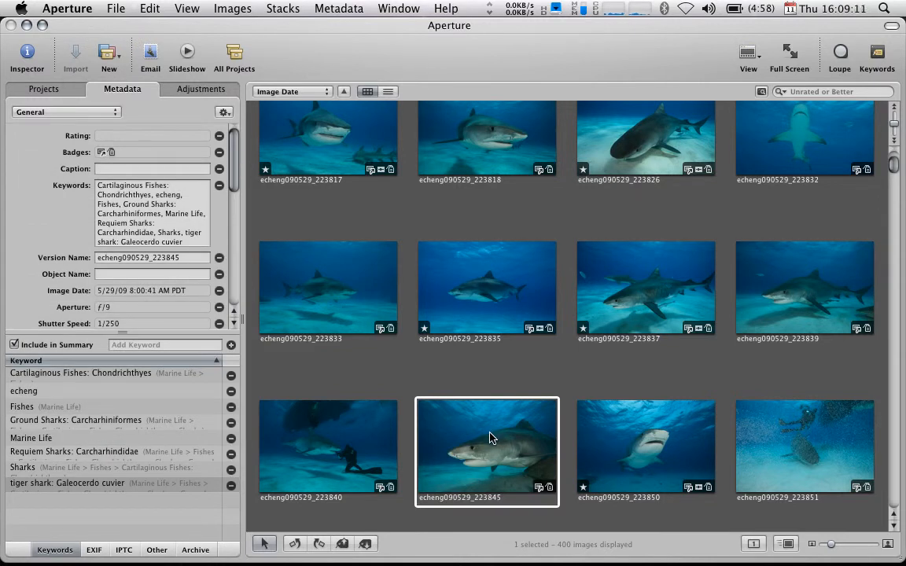
# Lift the metadata from photo 223845 and include only its keywords for stamping, excluding RAW Fine Tuning and IPTC.
pyautogui.press('o')
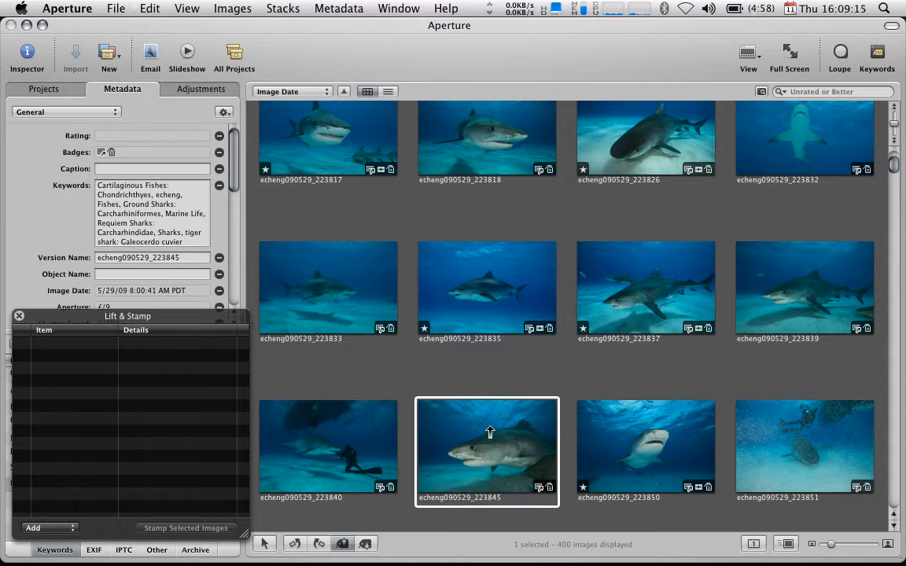
pyautogui.click(467, 438)
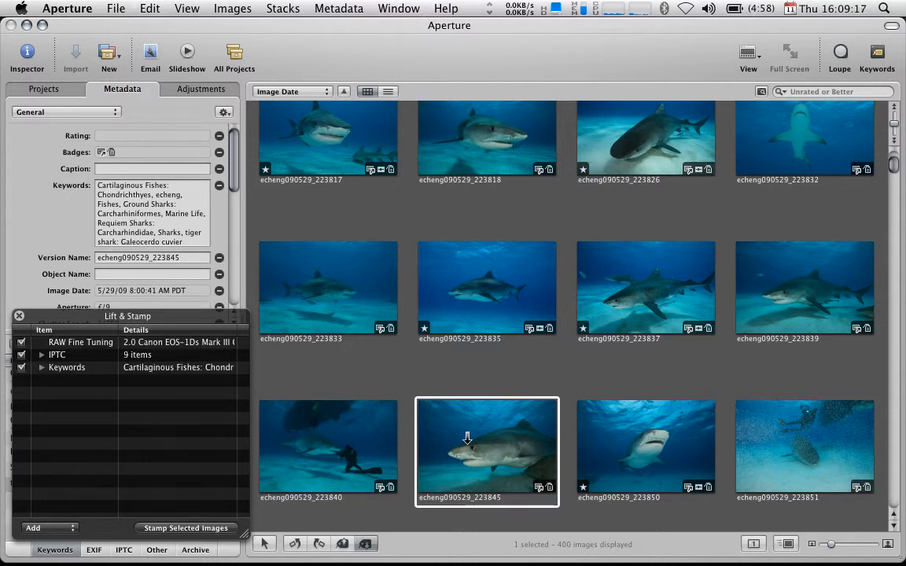
pyautogui.click(42, 367)
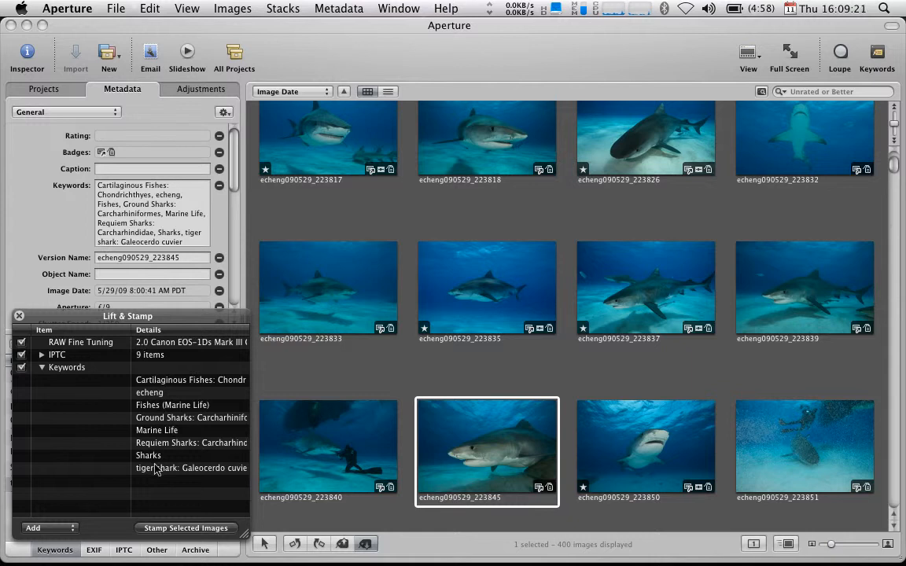
pyautogui.click(21, 342)
pyautogui.click(21, 355)
pyautogui.click(53, 367)
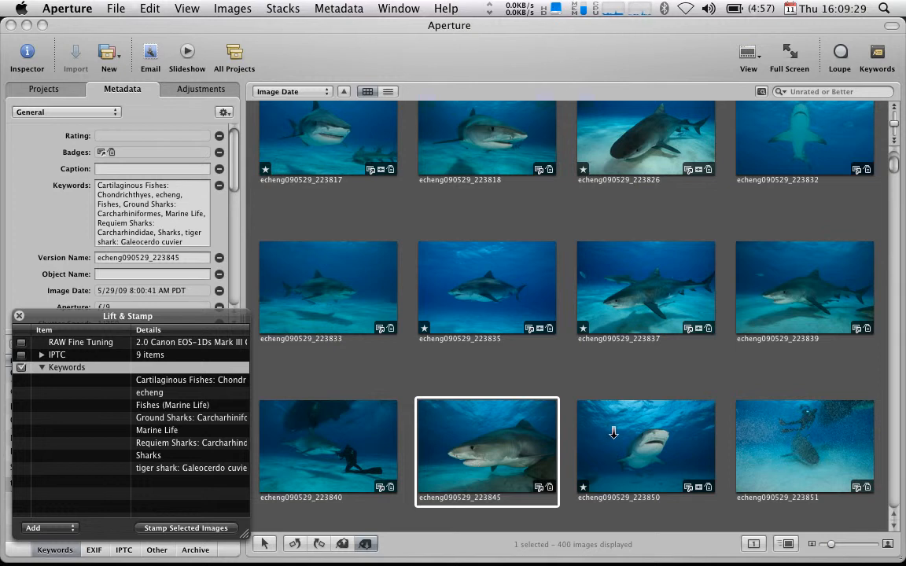
pyautogui.scroll(-3, 615, 437)
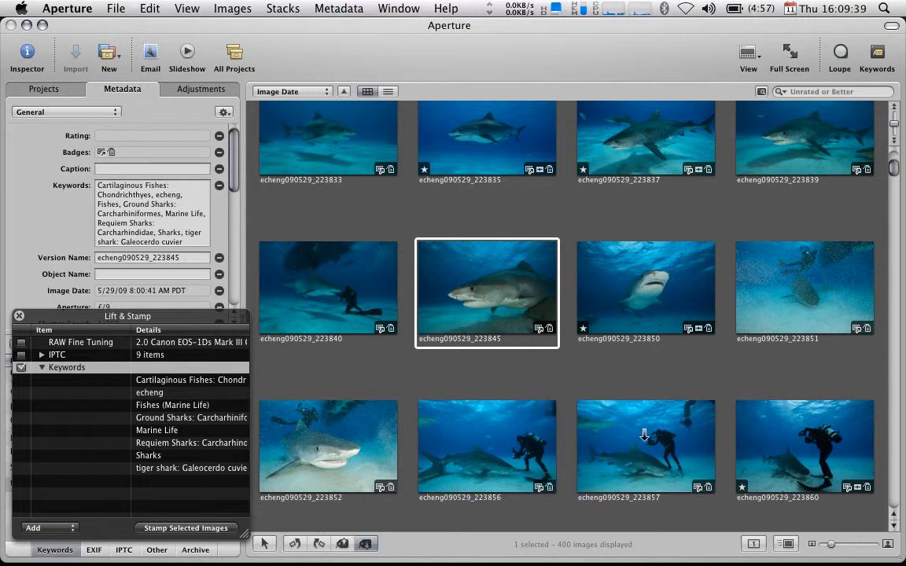
pyautogui.scroll(-3, 644, 434)
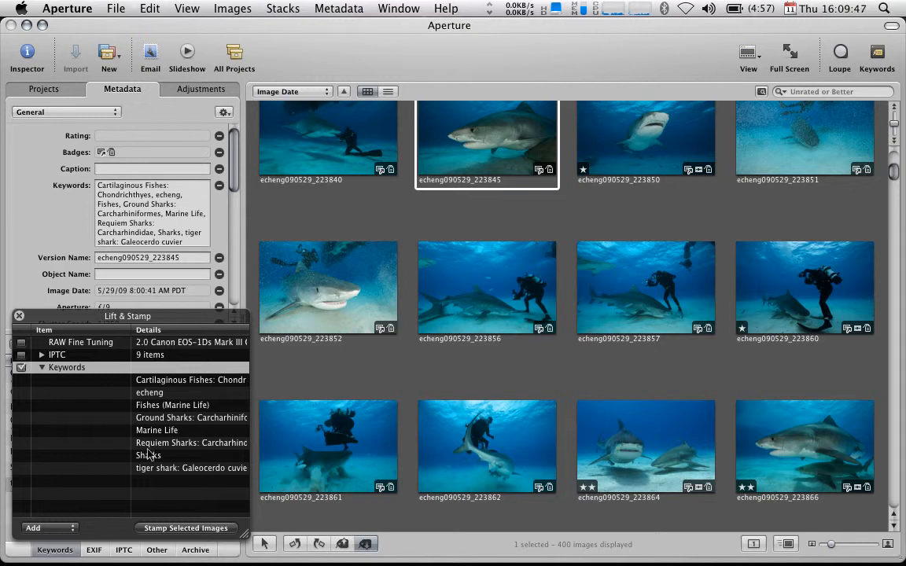
# Close the Lift & Stamp window, return to the selection tool and clear the photo selection.
pyautogui.hotkey('shift', 'h')
pyautogui.hotkey('shift', 'h')
pyautogui.press('a')
pyautogui.click(531, 364)
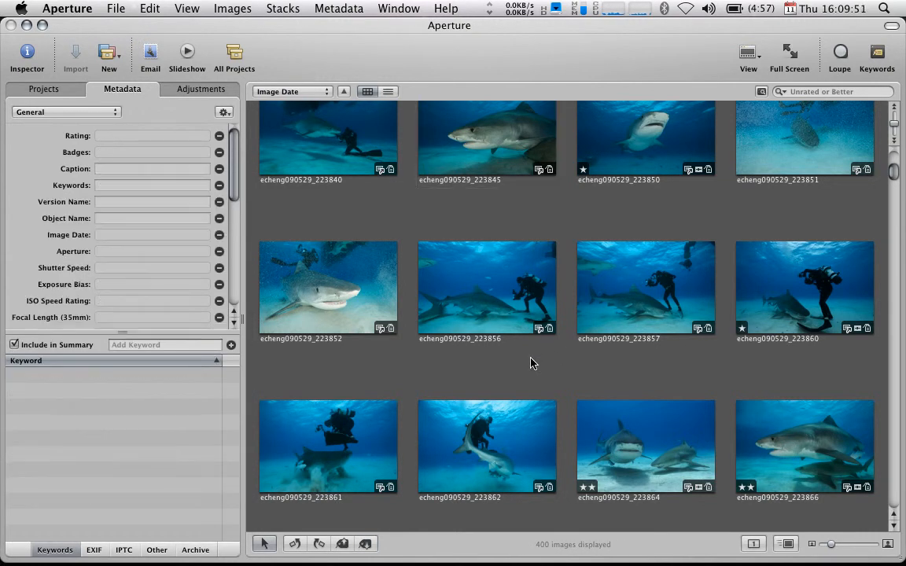
# Find and select tiger shark photo 223970 further down the grid and show the keyword library.
pyautogui.scroll(-5, 531, 362)
pyautogui.scroll(-10, 530, 362)
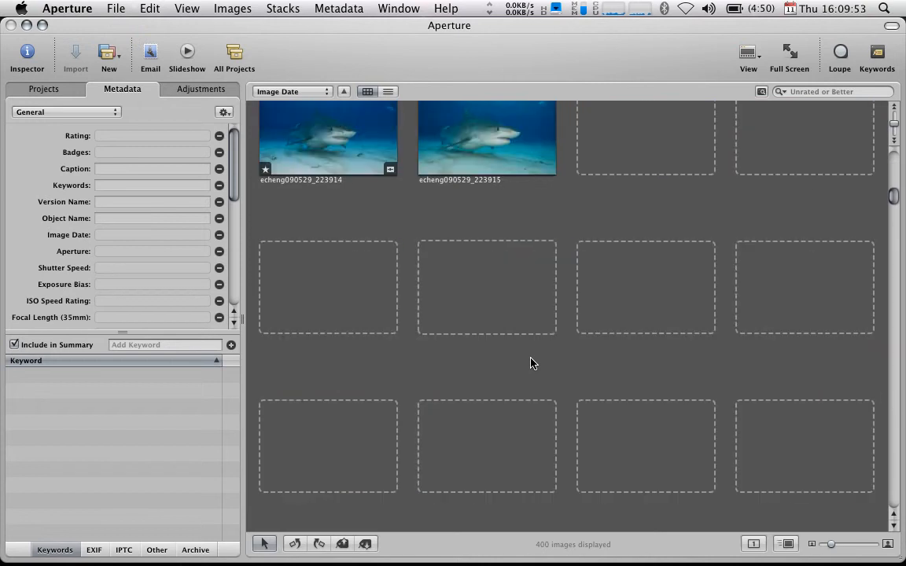
pyautogui.scroll(-3, 530, 363)
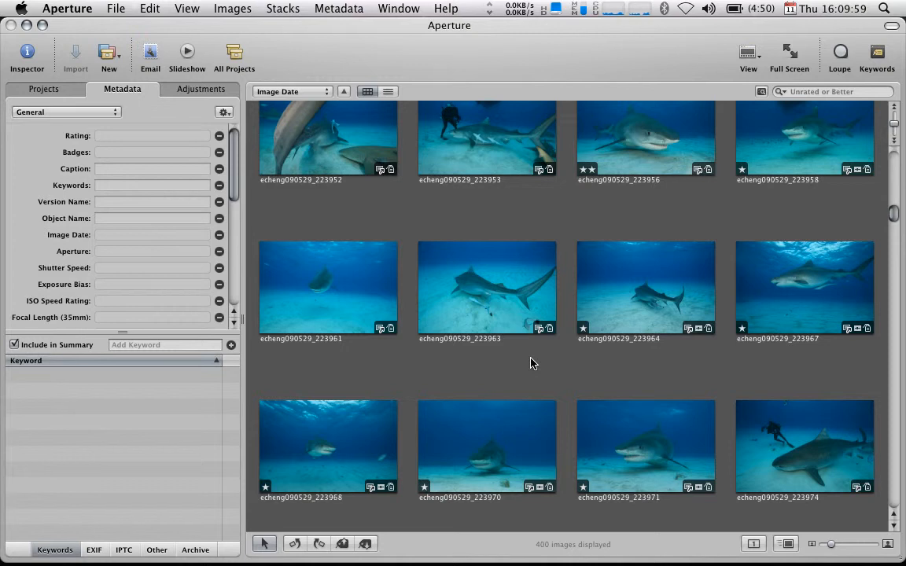
pyautogui.scroll(-3, 530, 362)
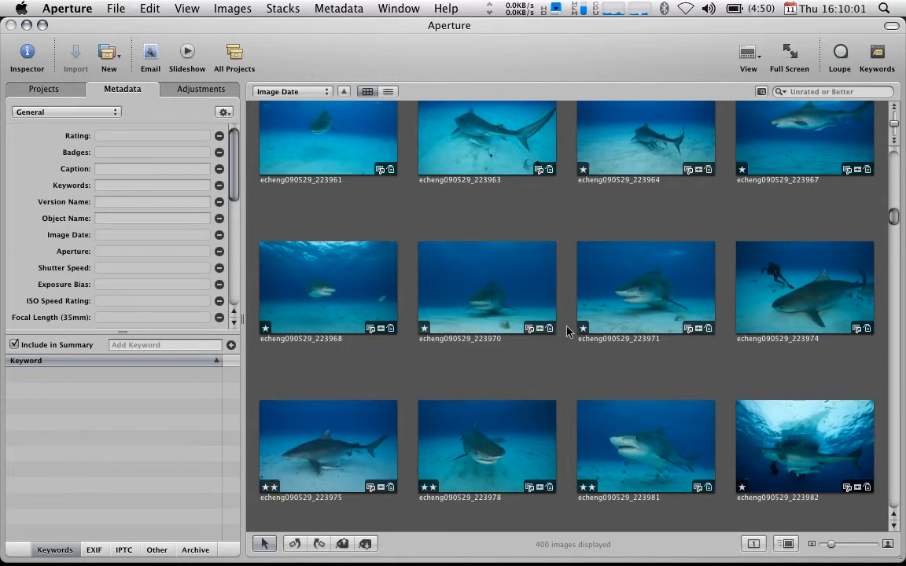
pyautogui.press('pagedown')
pyautogui.press('pageup')
pyautogui.click(464, 284)
pyautogui.hotkey('shift', 'h')
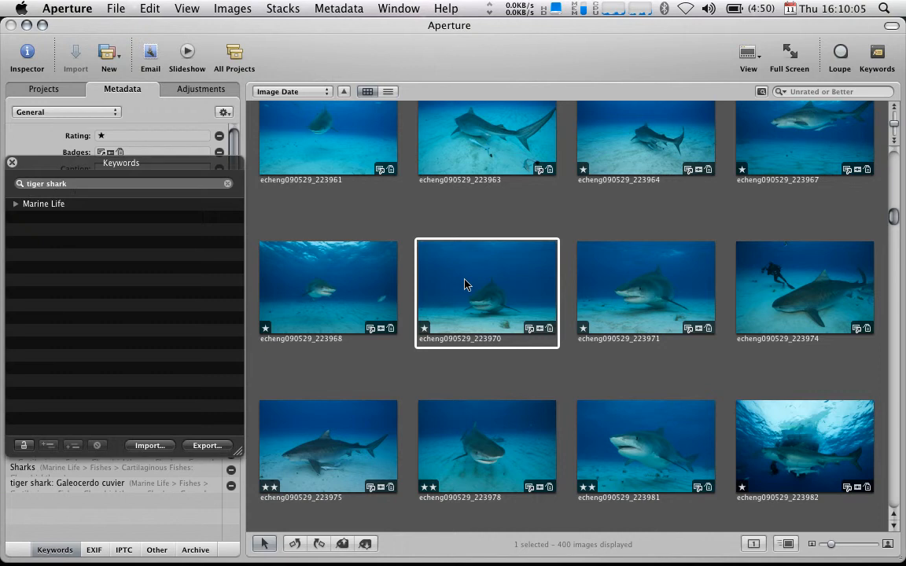
# Search the keyword library for "shark" and look through the matching keyword hierarchy.
pyautogui.click(75, 183)
pyautogui.press('super+a')
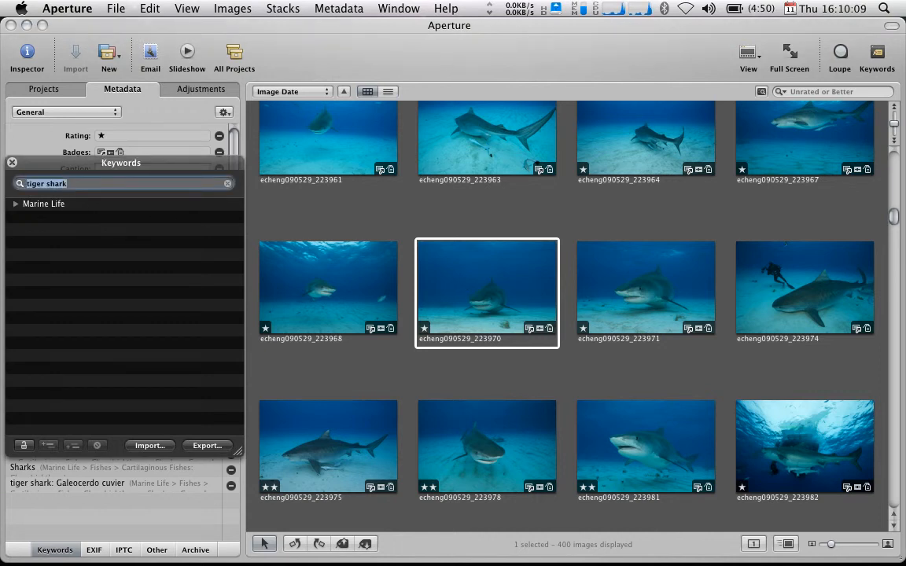
pyautogui.write('shark')
pyautogui.scroll(-1, 163, 327)
pyautogui.scroll(1, 163, 327)
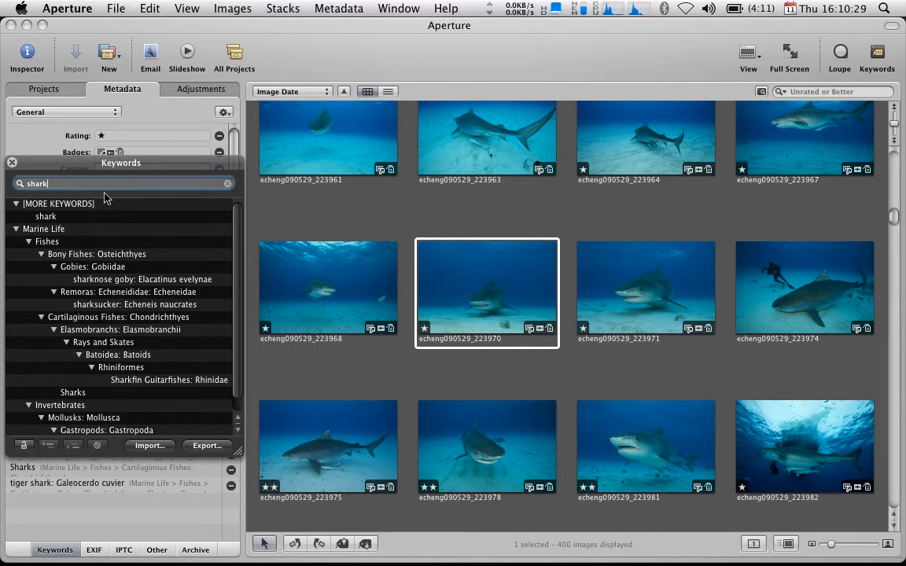
# Clear the keyword library search and deselect photo 223970.
pyautogui.doubleClick(75, 186)
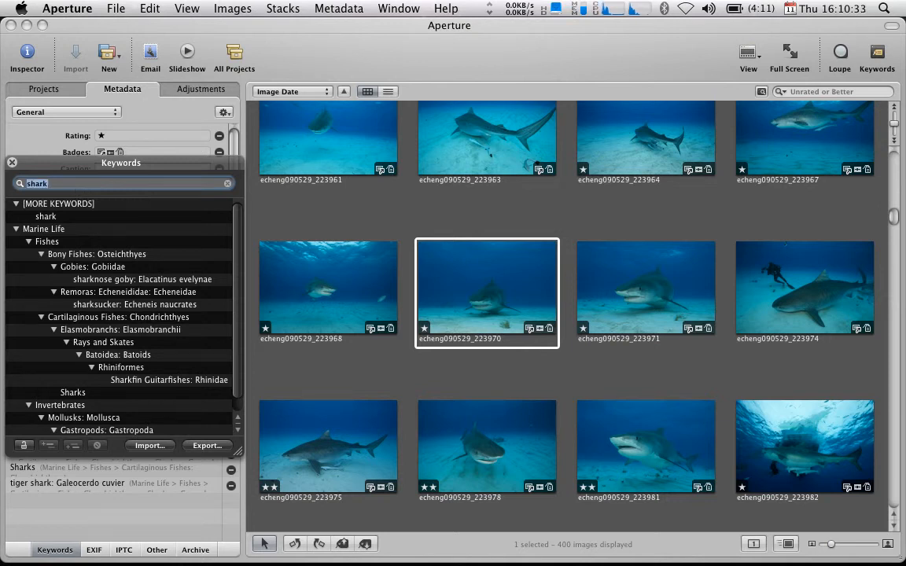
pyautogui.press('BackSpace')
pyautogui.click(470, 218)
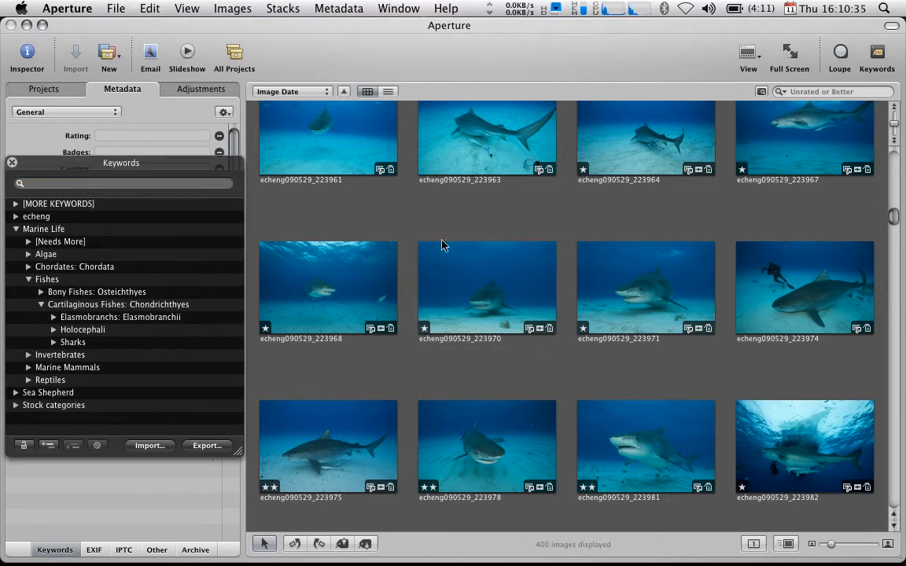
# Browse to the spotted sea snail photos on purple coral and view them enlarged from 224149 back to 224147.
pyautogui.scroll(-5, 443, 244)
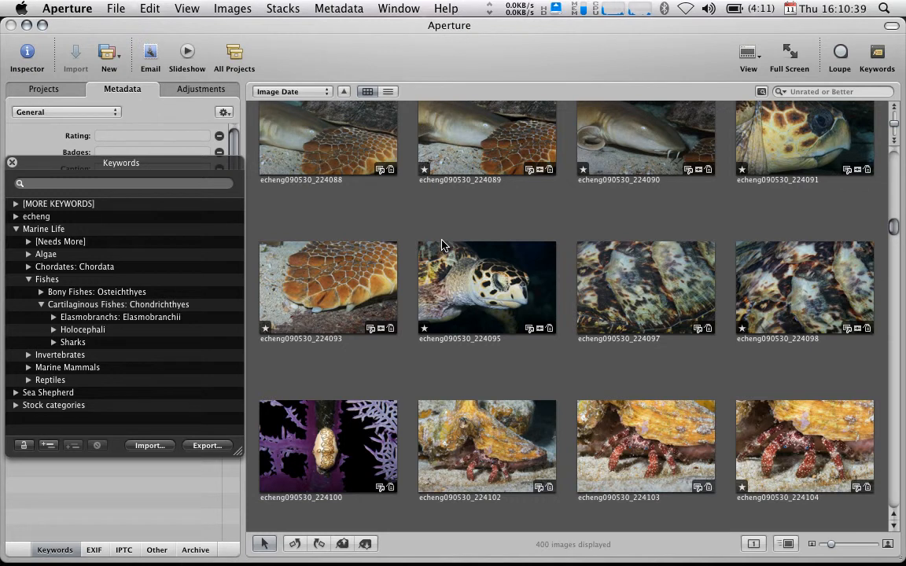
pyautogui.scroll(-3, 443, 244)
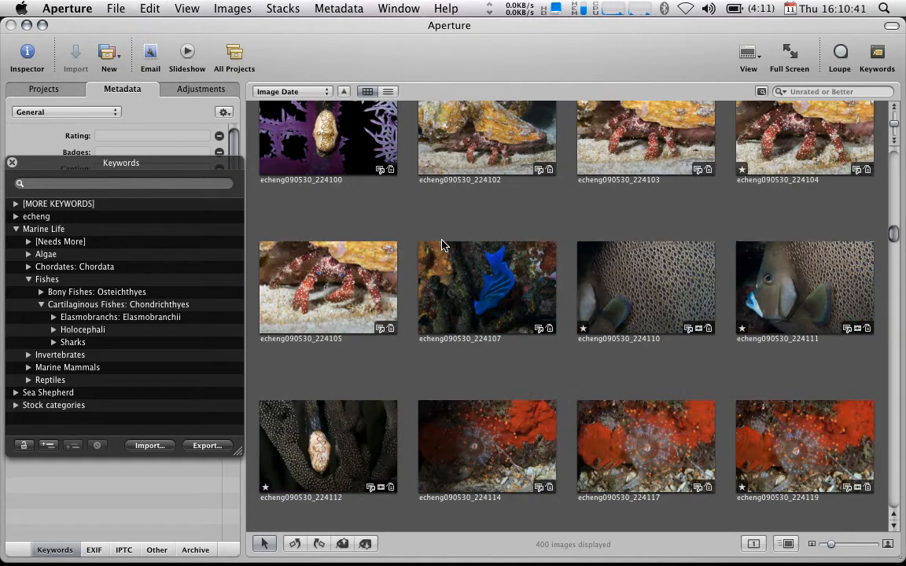
pyautogui.scroll(-10, 442, 244)
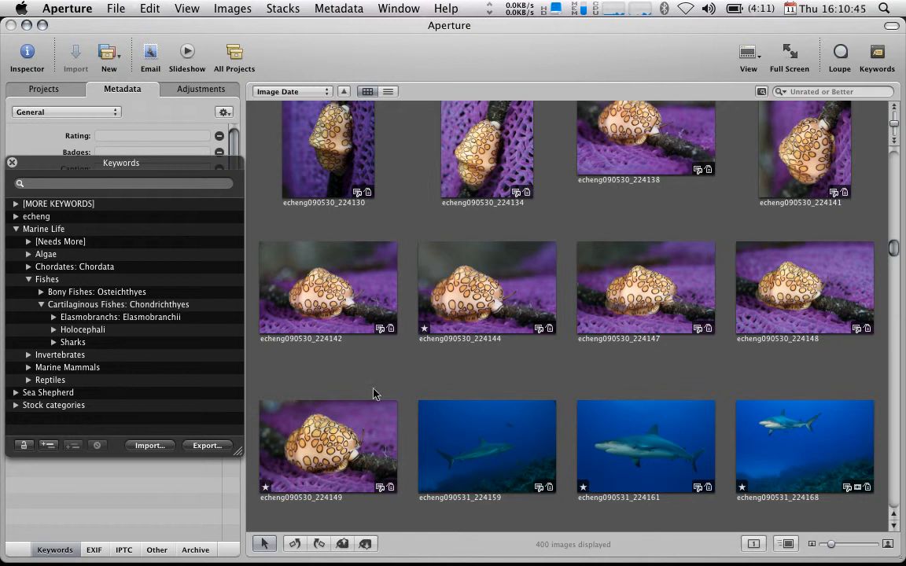
pyautogui.click(350, 433)
pyautogui.doubleClick(350, 433)
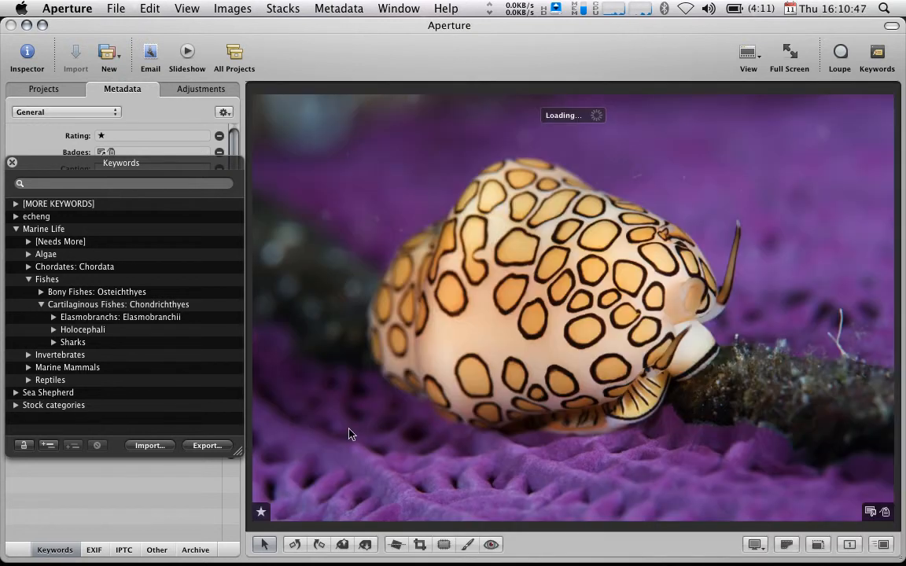
pyautogui.press('Left')
pyautogui.press('Left')
pyautogui.doubleClick(595, 348)
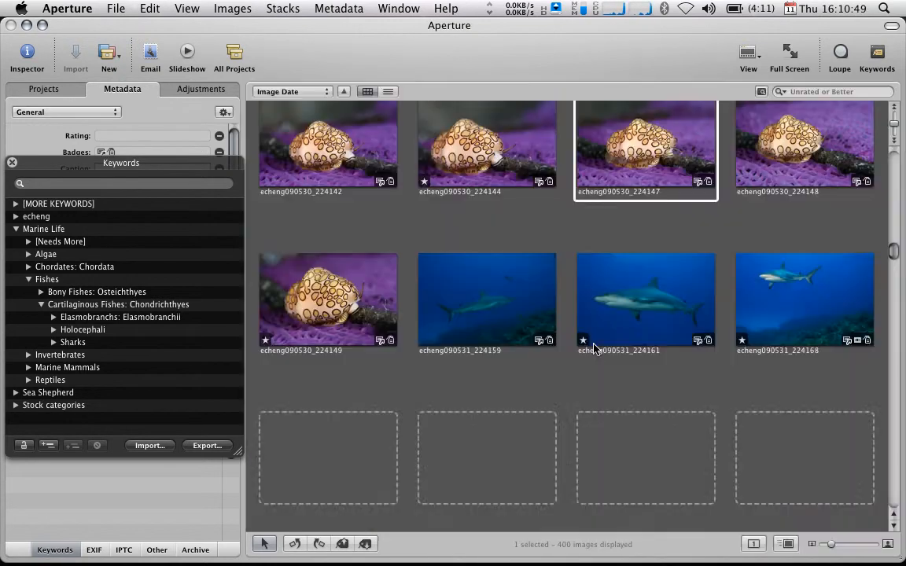
# View sea snail photo 224144 enlarged and return to the grid with it selected.
pyautogui.scroll(3, 595, 347)
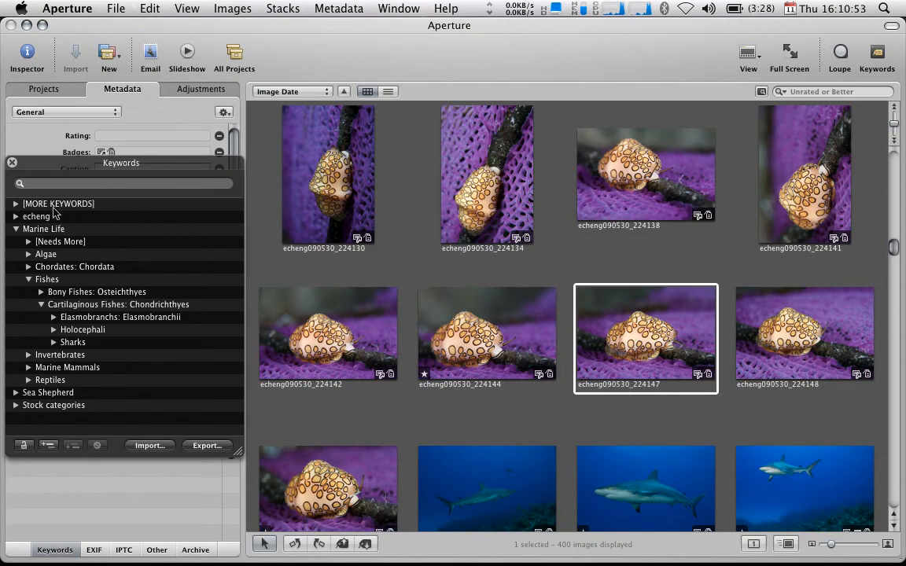
pyautogui.doubleClick(490, 333)
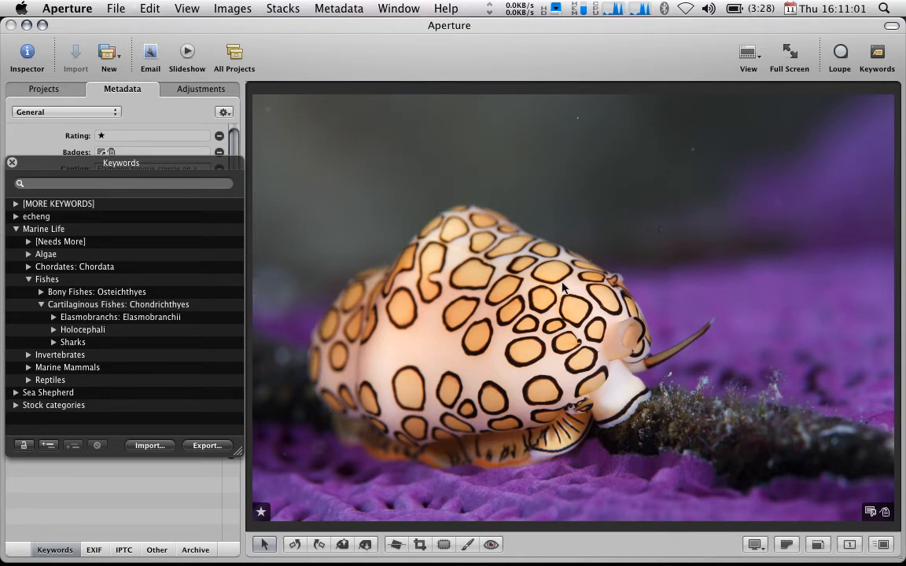
pyautogui.doubleClick(562, 288)
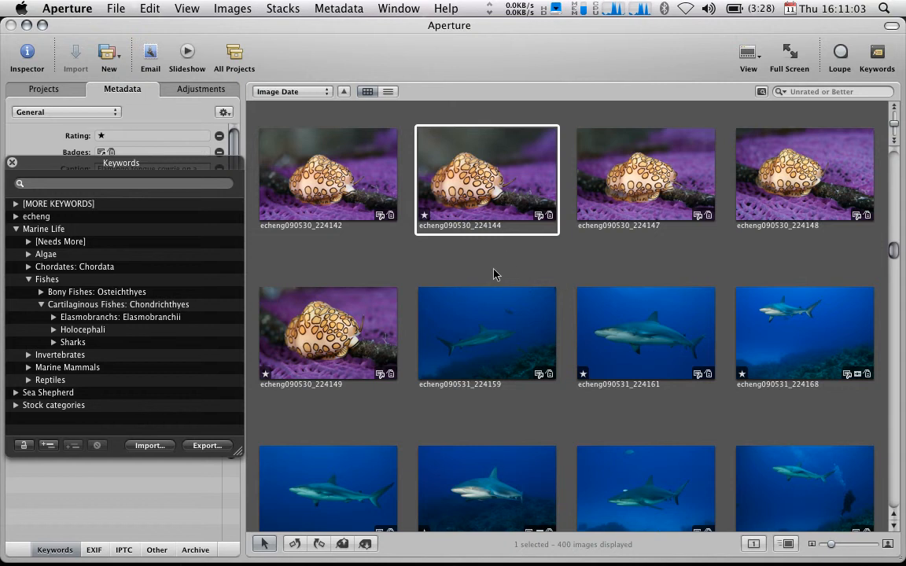
# Open the desktop file MarineLife Keywords 1.0.txt in TextMate, move its window to the upper left of the desktop and enlarge it.
pyautogui.hotkey('ctrl', 'Right')
pyautogui.click(847, 197)
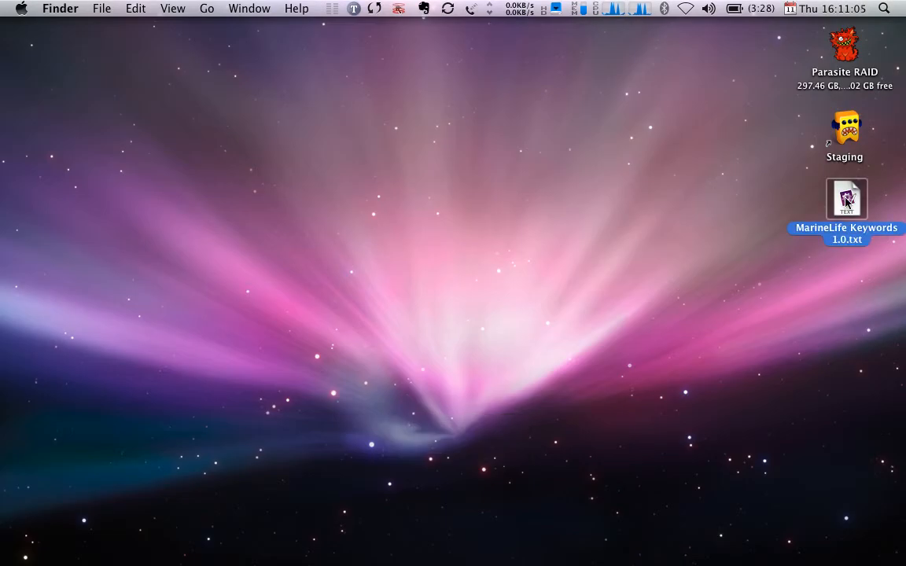
pyautogui.rightClick(847, 203)
pyautogui.moveTo(829, 220)
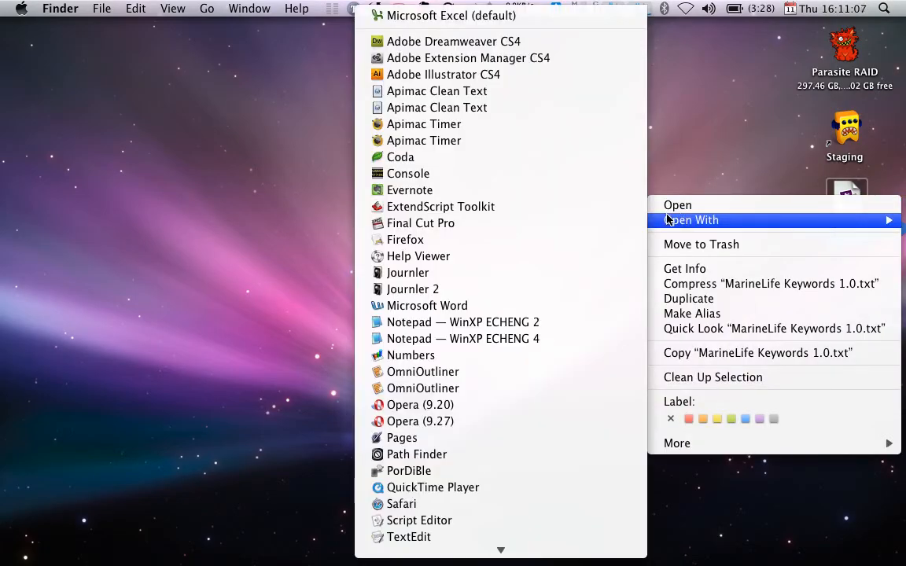
pyautogui.click(428, 406)
pyautogui.moveTo(708, 401); pyautogui.dragTo(125, 36)
pyautogui.moveTo(267, 197); pyautogui.dragTo(621, 563)
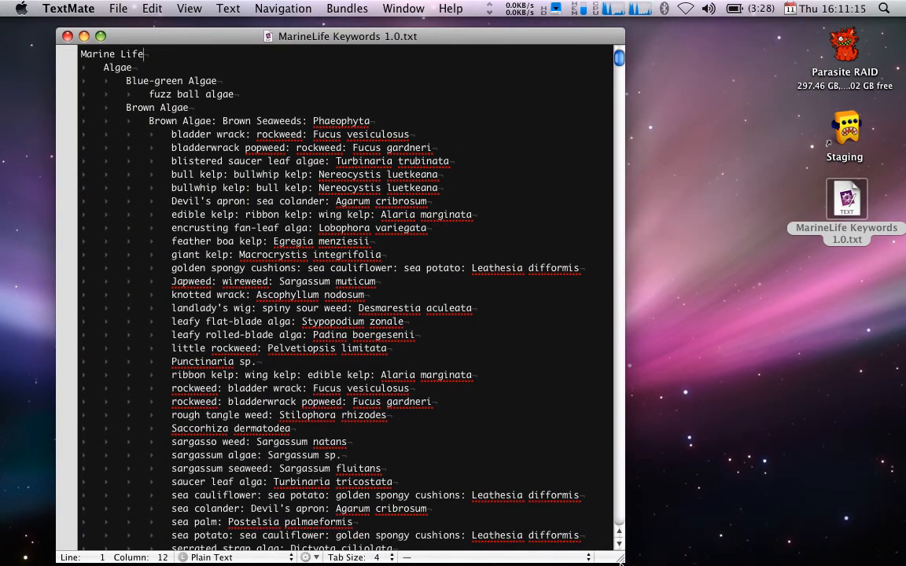
# Find "flamingo" in the keyword text file with an empty replacement, and highlight "flamingo tongue" in its entry.
pyautogui.press('super+f')
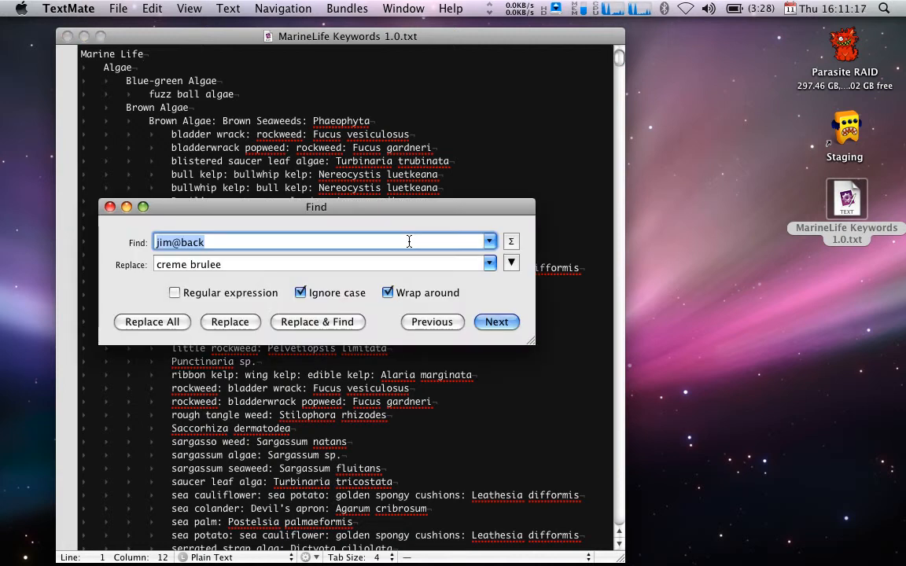
pyautogui.press('BackSpace')
pyautogui.hotkey('shift', 'Tab')
pyautogui.tripleClick(376, 265)
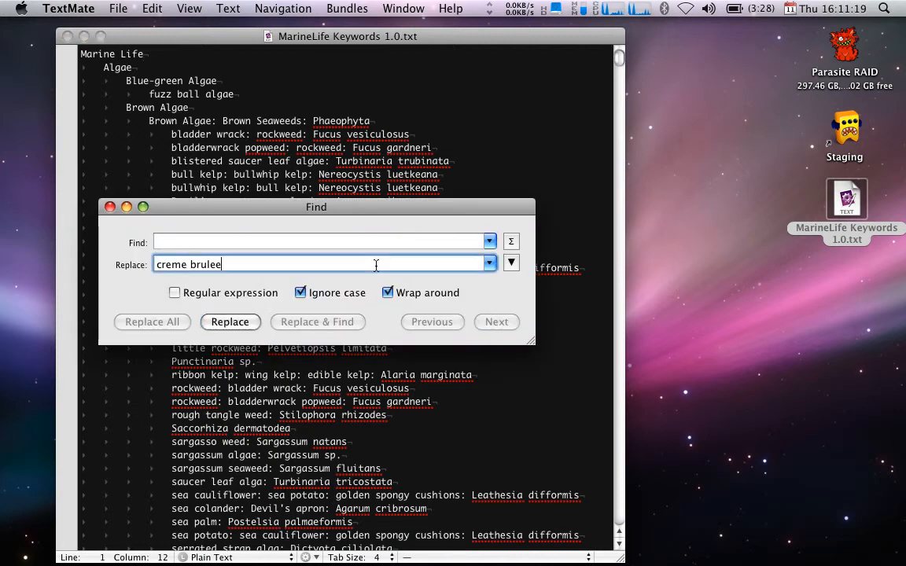
pyautogui.press('BackSpace')
pyautogui.hotkey('shift', 'Tab')
pyautogui.write('flamingo')
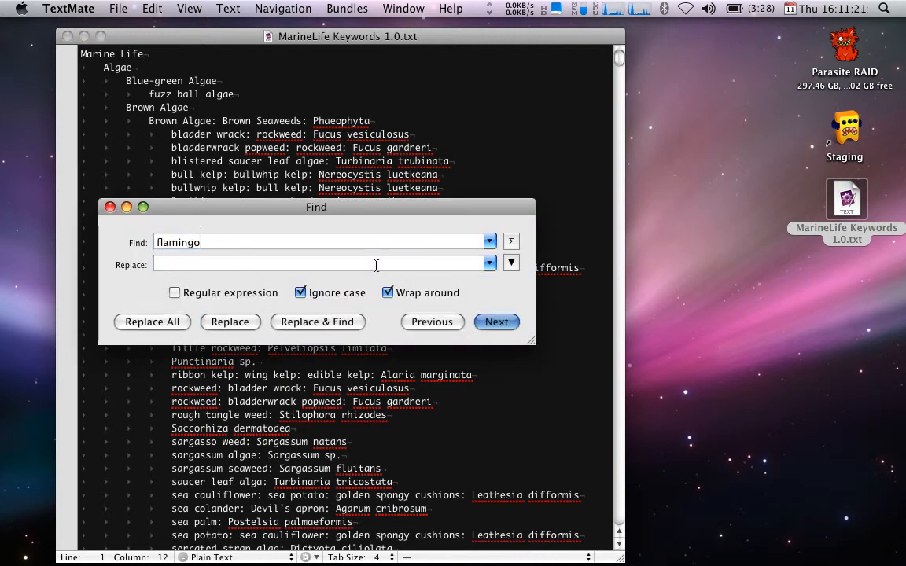
pyautogui.press('Return')
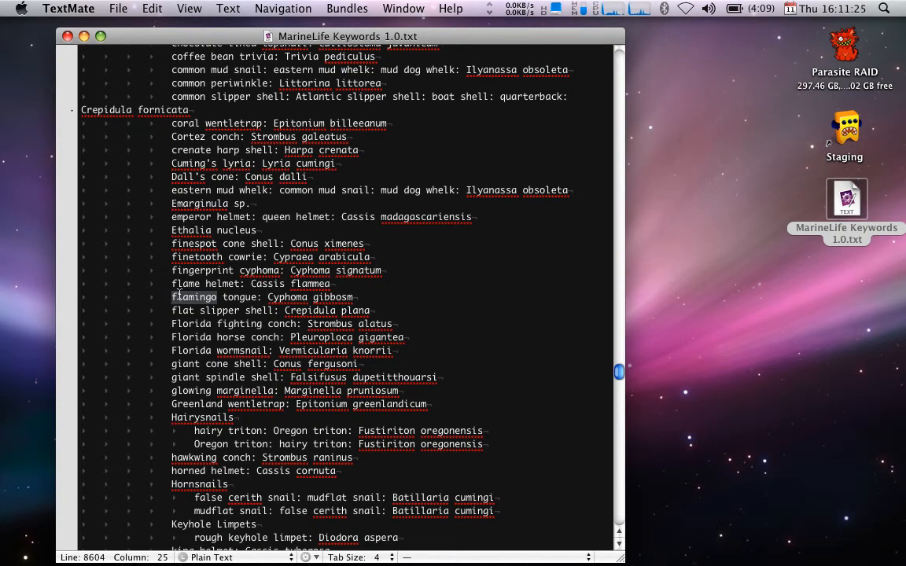
pyautogui.click(227, 297)
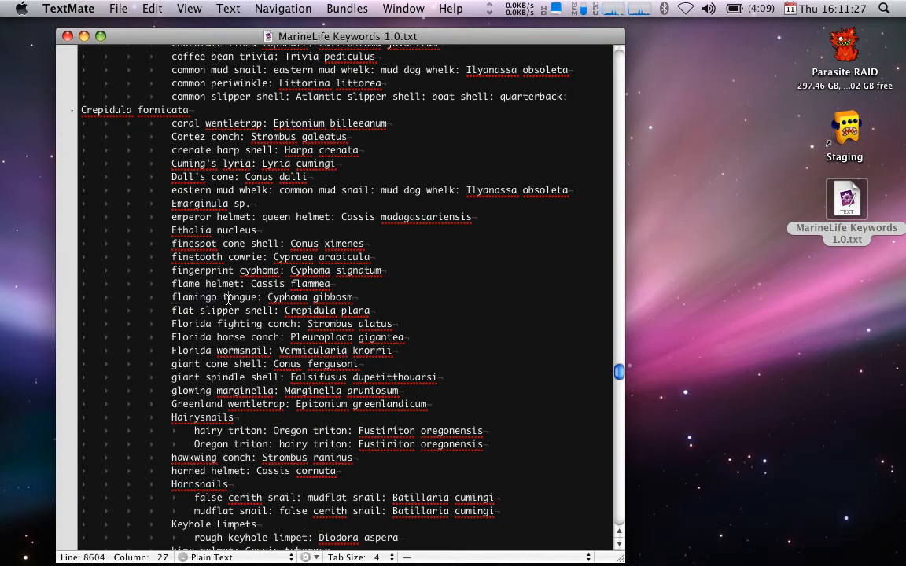
pyautogui.moveTo(171, 297); pyautogui.dragTo(259, 297)
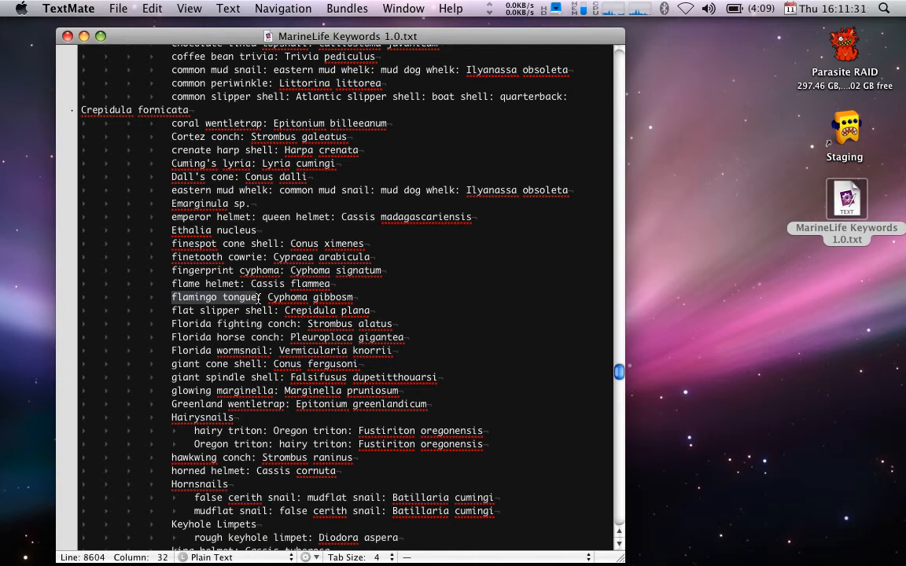
# Switch back to Aperture and search the keyword library for "flamingo".
pyautogui.press('super+Tab')
pyautogui.press('super+Tab')
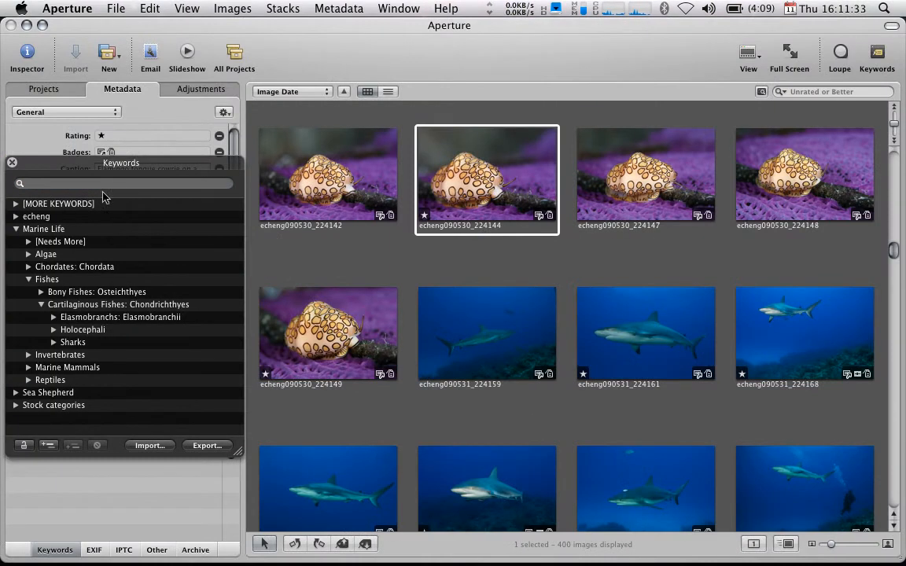
pyautogui.write('f')
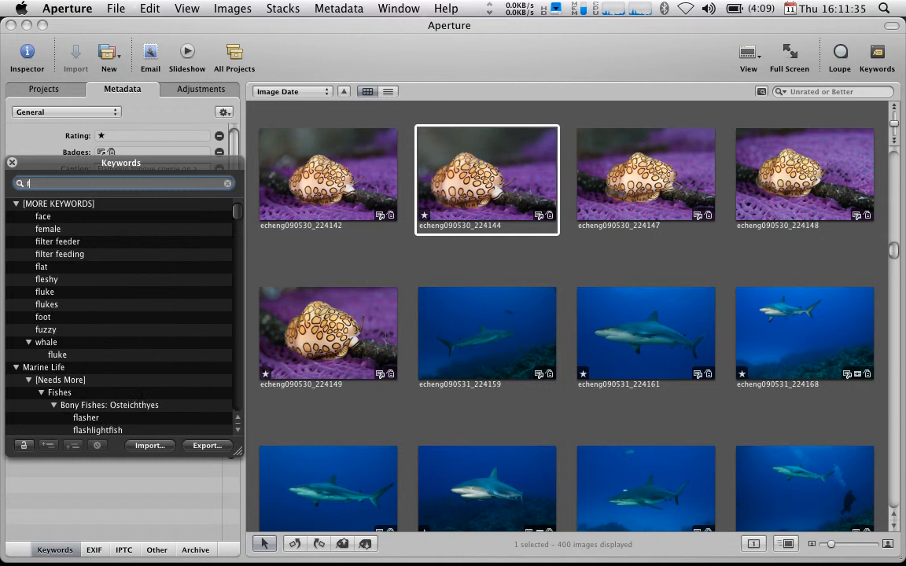
pyautogui.write('lamingo')
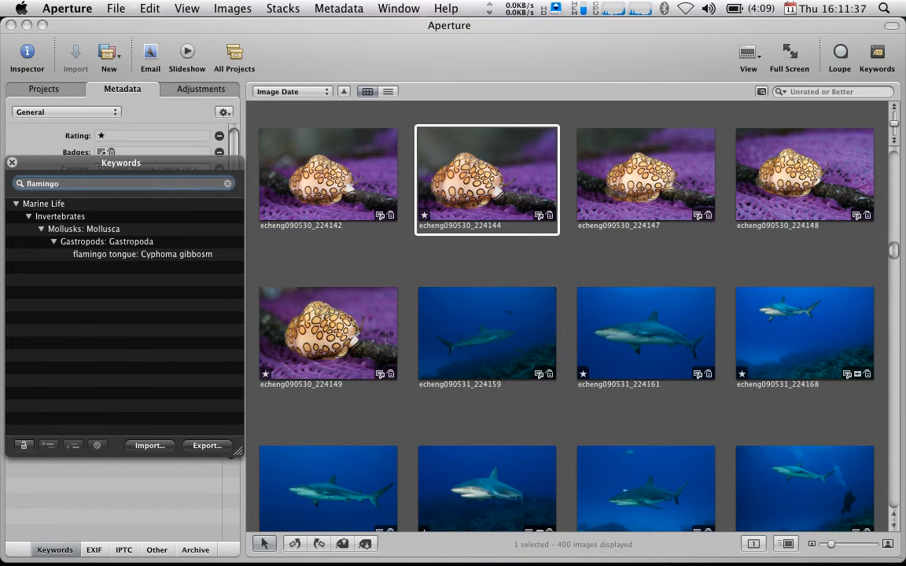
# Apply the flamingo tongue keyword together with all its parent keywords up to Marine Life to photo 224144.
pyautogui.moveTo(100, 253); pyautogui.dragTo(472, 191)
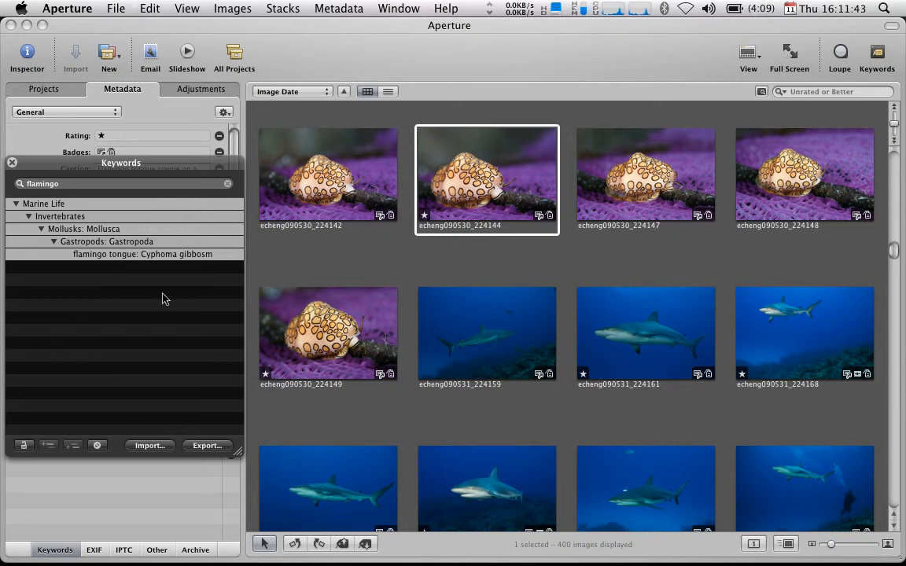
# Switch to the keyword text file in TextMate and search it for "tongue" from near its beginning.
pyautogui.hotkey('ctrl', 'Right')
pyautogui.click(371, 262)
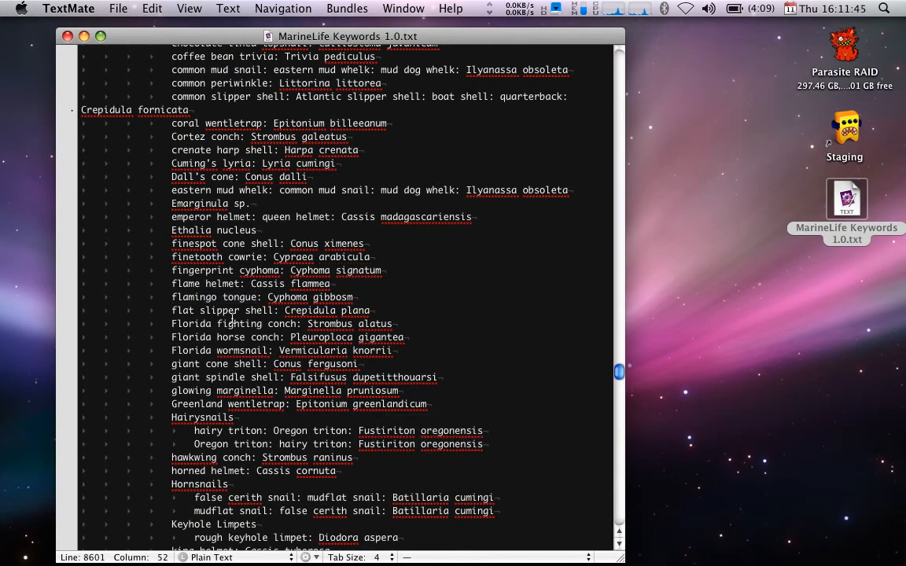
pyautogui.scroll(5, 391, 174)
pyautogui.moveTo(620, 373); pyautogui.dragTo(614, 48)
pyautogui.click(526, 79)
pyautogui.press('super+f')
pyautogui.write('tongue')
pyautogui.press('Return')
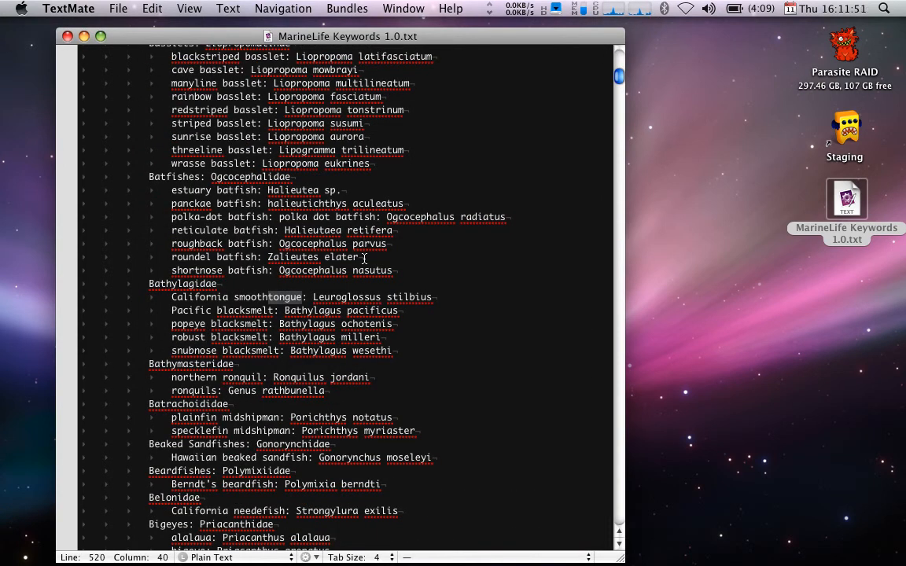
# Advance through the "tongue" matches to the flamingo tongue entry and copy "flamingo tongue" from it.
pyautogui.press('super+g')
pyautogui.press('super+g')
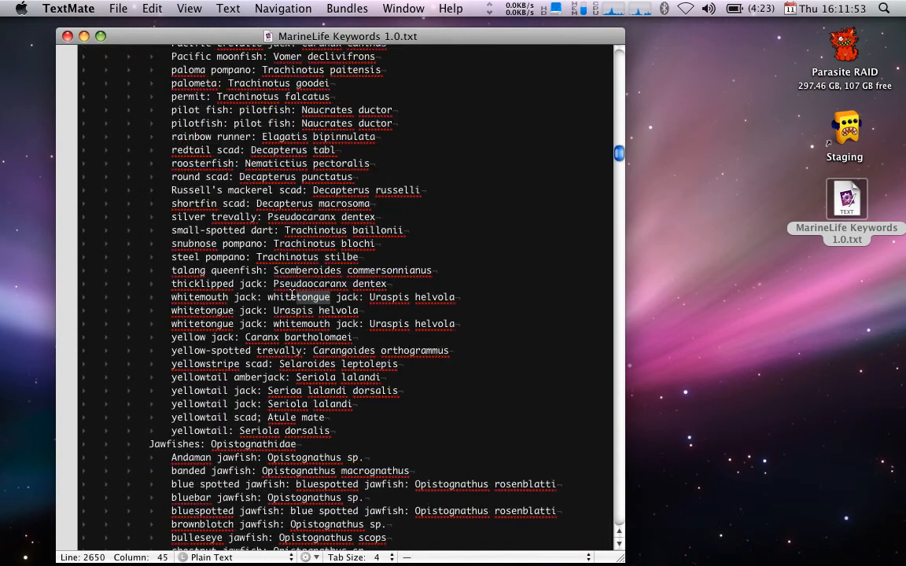
pyautogui.press('super+g')
pyautogui.press('super+g')
pyautogui.press('super+g')
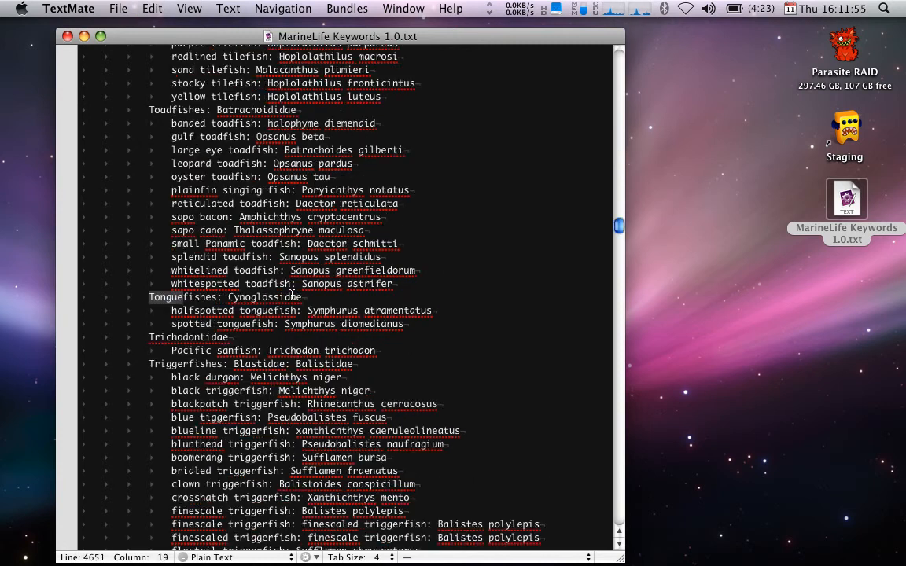
pyautogui.press('super+g')
pyautogui.press('super+g')
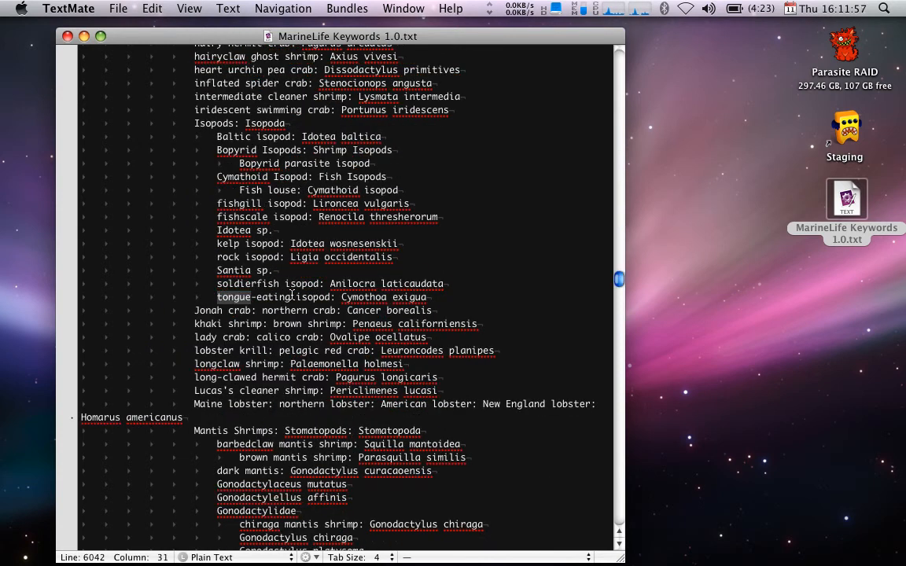
pyautogui.press('super+g')
pyautogui.press('super+g')
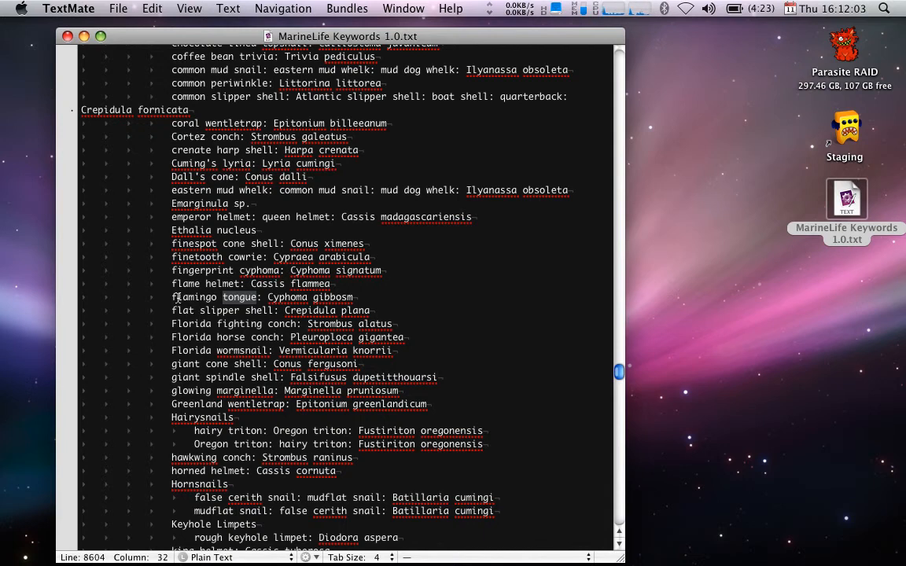
pyautogui.click(173, 298)
pyautogui.moveTo(173, 298); pyautogui.dragTo(259, 300)
pyautogui.press('super+c')
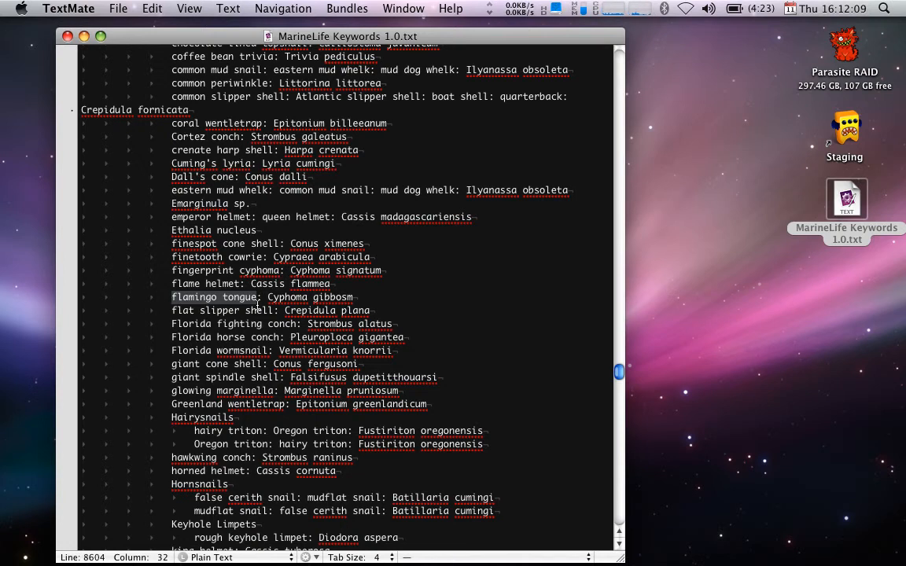
# Switch back to Aperture and replace the keyword library search with the copied text "flamingo tongue".
pyautogui.press('super+Tab')
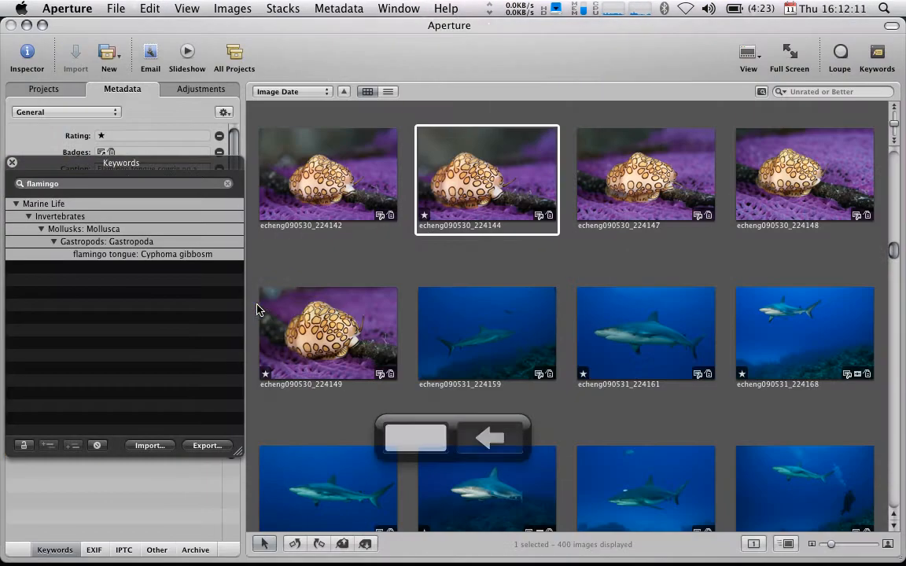
pyautogui.click(85, 186)
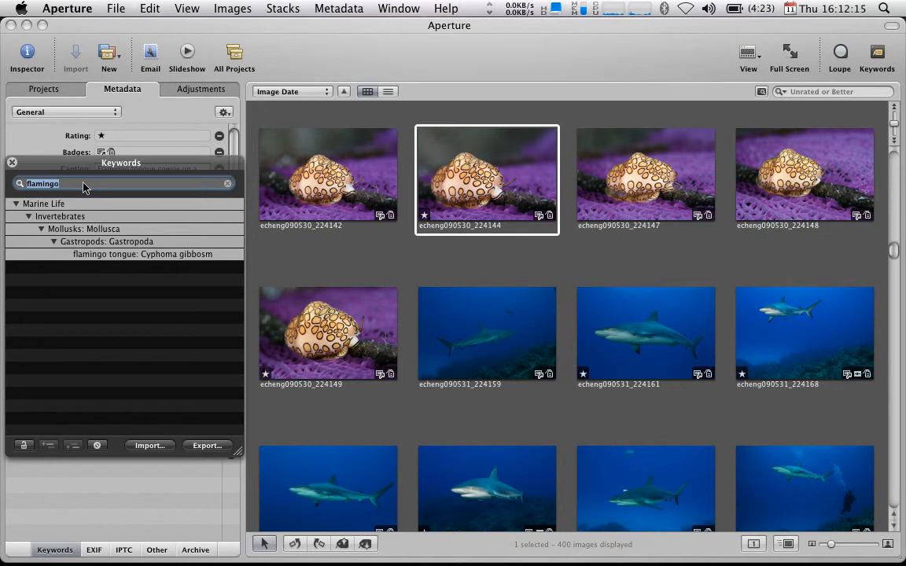
pyautogui.press('super+v')
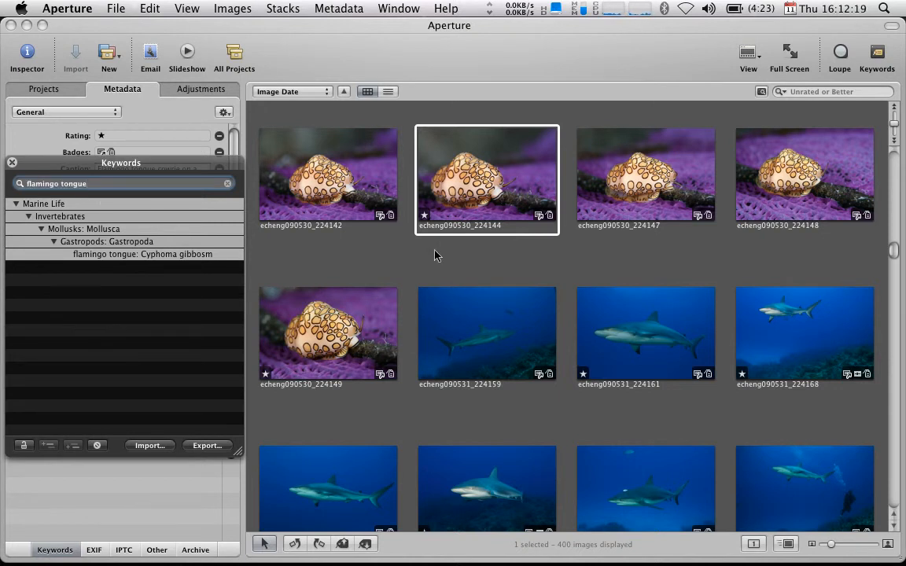
# Deselect the photo, copy the keyword search text, and search for "flami" in its place.
pyautogui.click(393, 228)
pyautogui.click(171, 184)
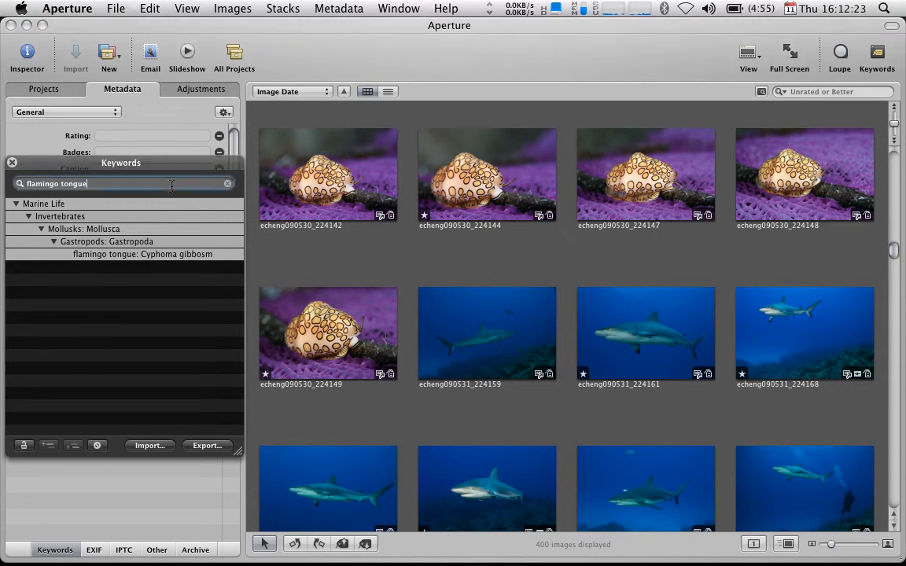
pyautogui.press('super+a')
pyautogui.press('super+c')
pyautogui.press('BackSpace')
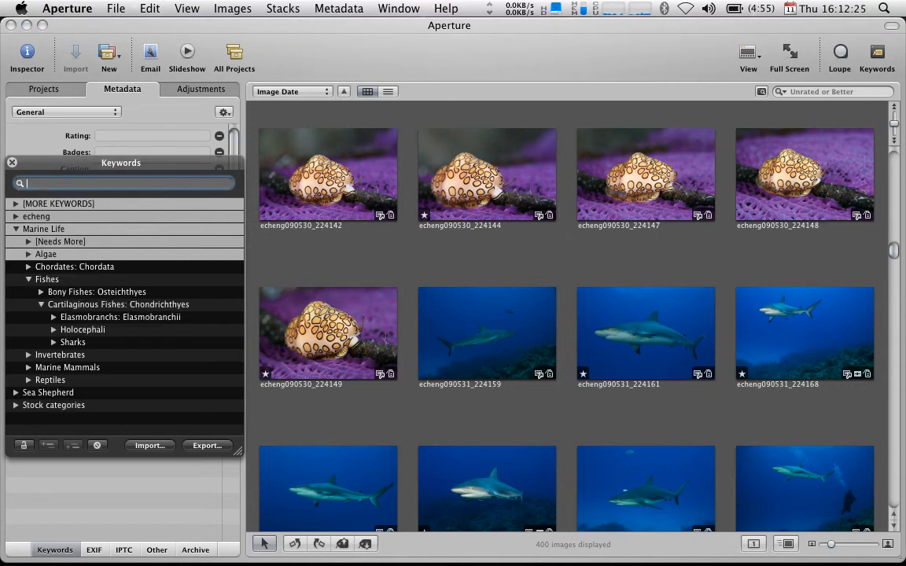
pyautogui.write('fl')
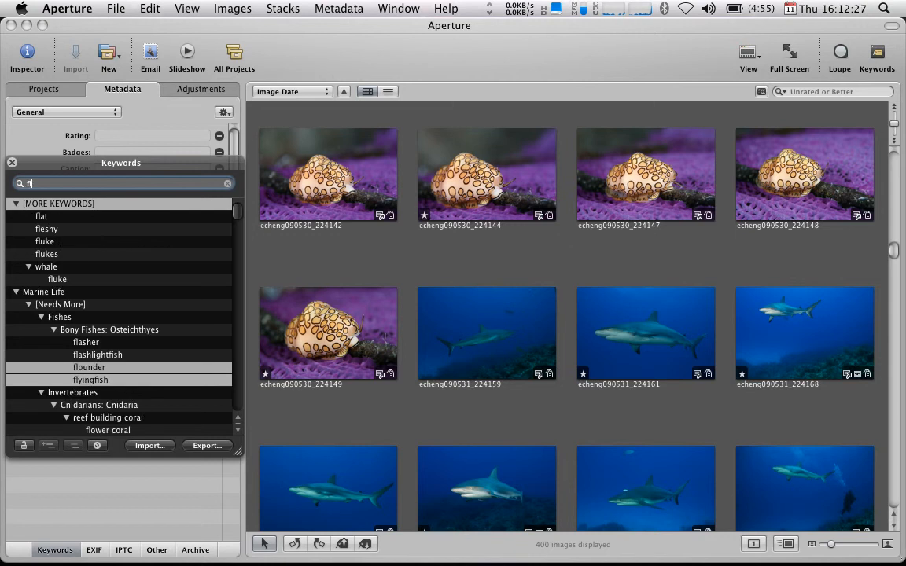
pyautogui.write('ami')
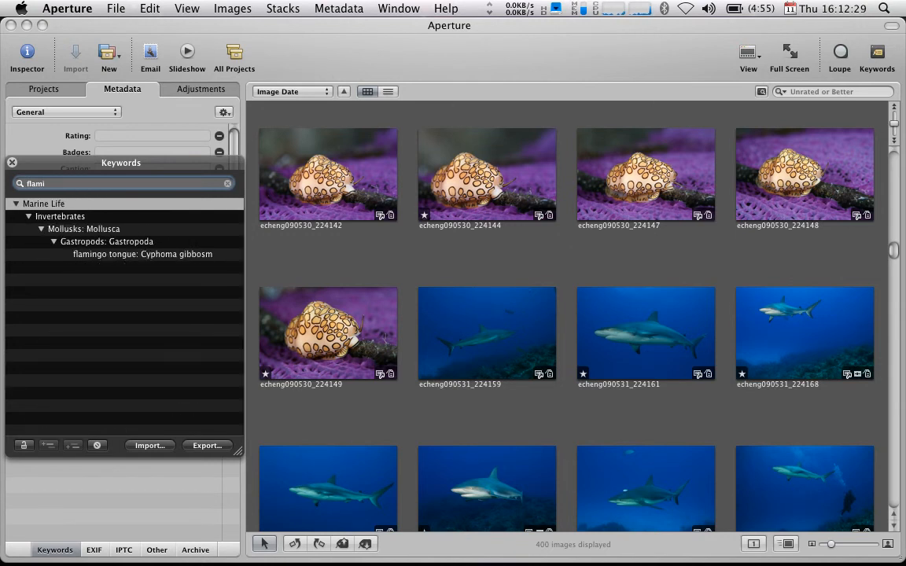
# Erase the partial keyword search and paste "flamingo tongue" as the search text.
pyautogui.press('BackSpace')
pyautogui.press('BackSpace')
pyautogui.press('BackSpace')
pyautogui.press('BackSpace')
pyautogui.press('BackSpace')
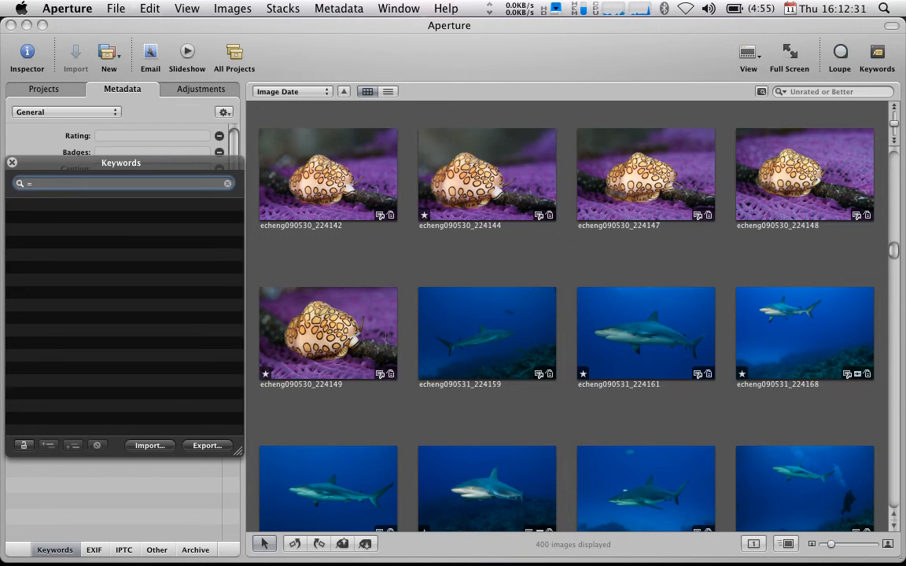
pyautogui.press('super+v')
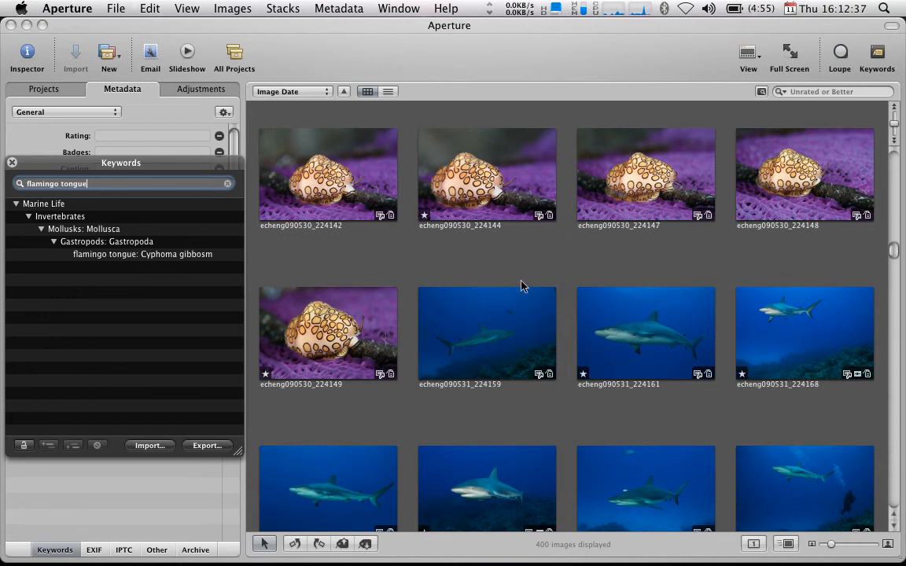
# Clear the keyword library search and collapse the Fishes branch under Marine Life.
pyautogui.scroll(-2, 520, 285)
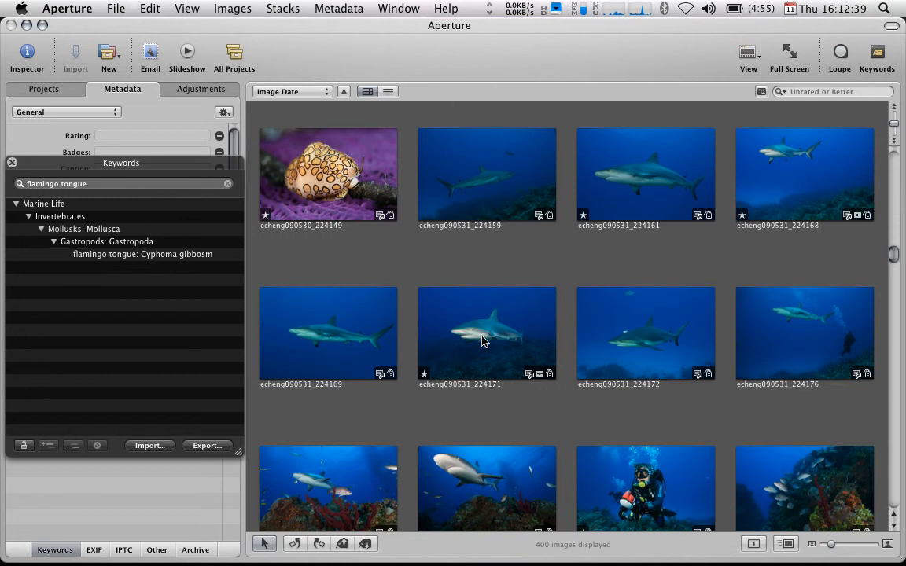
pyautogui.click(80, 168)
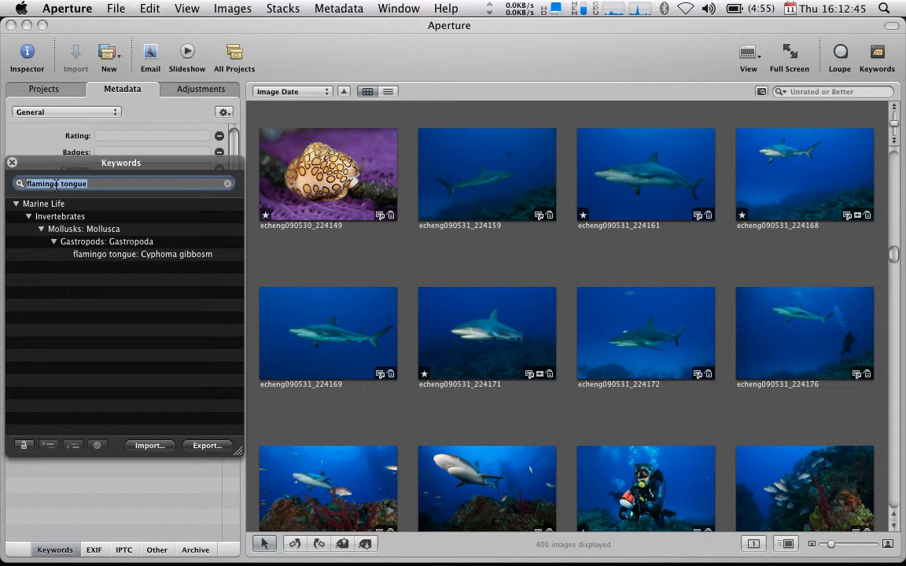
pyautogui.press('BackSpace')
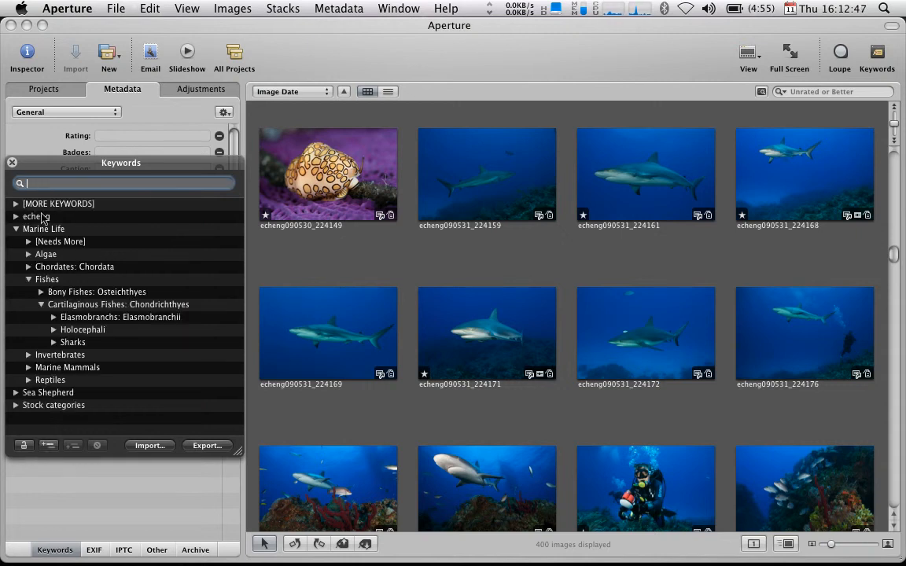
pyautogui.click(28, 280)
# View shark photo 224171 enlarged and return to the grid with it selected.
pyautogui.doubleClick(464, 360)
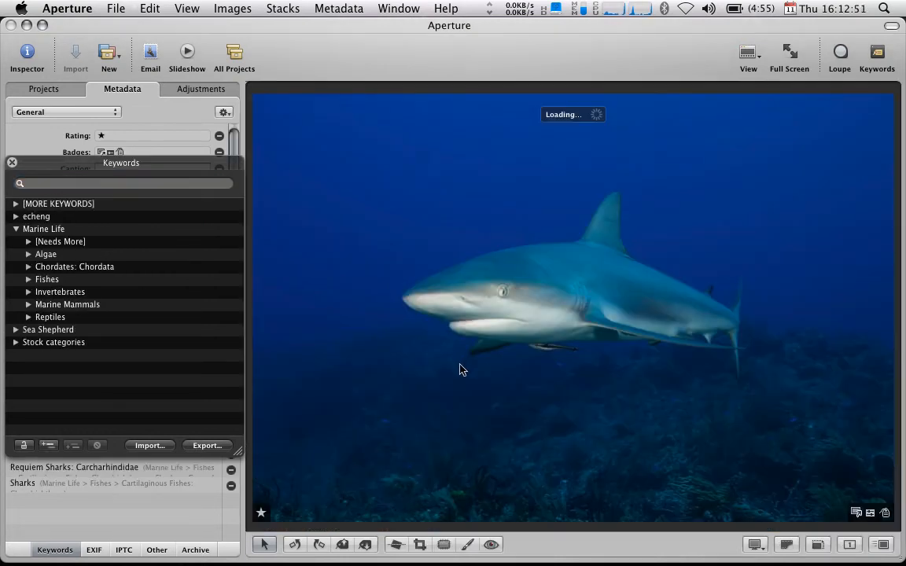
pyautogui.doubleClick(463, 367)
# Search the keyword library for "cari".
pyautogui.click(140, 183)
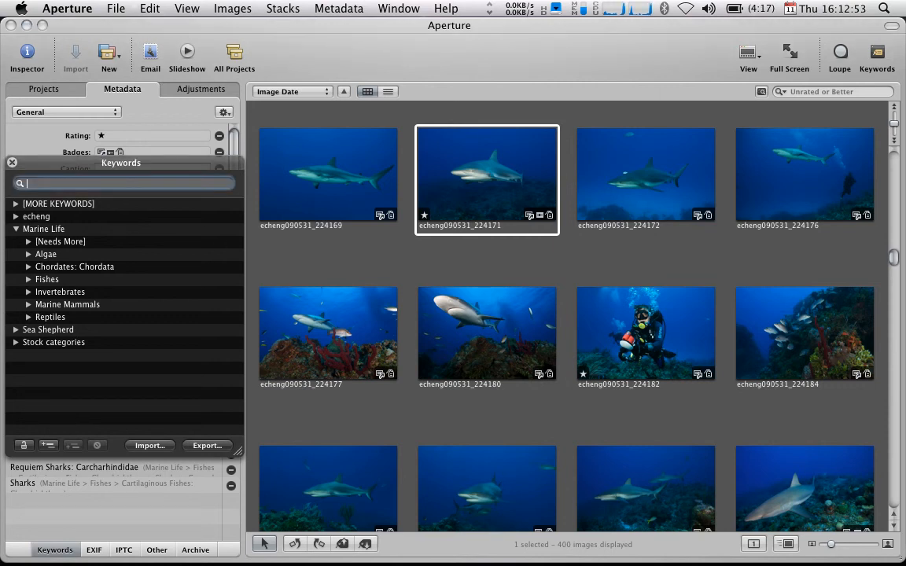
pyautogui.write('c')
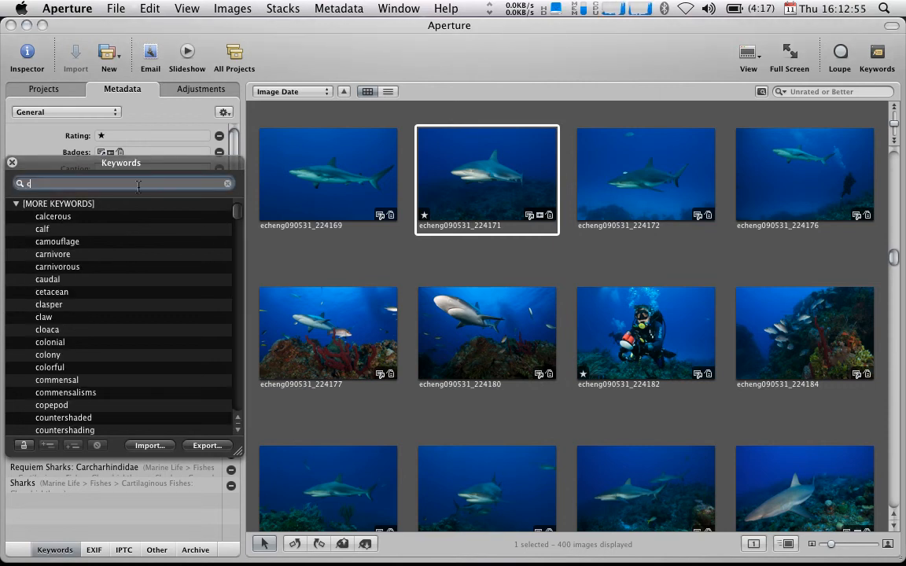
pyautogui.write('ari')
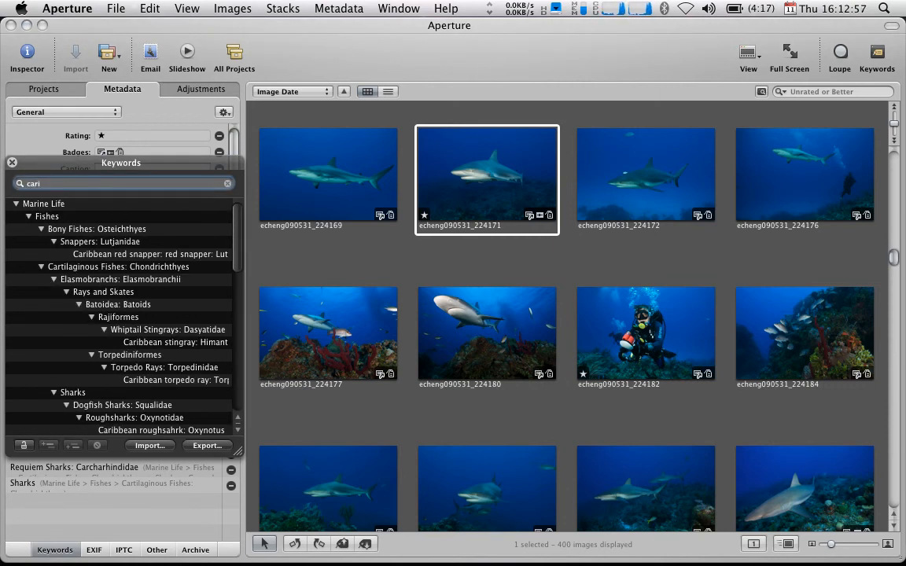
# Switch to TextMate, write "Caribbean reef" in a new untitled document and copy it.
pyautogui.press('super+Tab')
pyautogui.press('super+shift+Tab')
pyautogui.press('super+Tab')
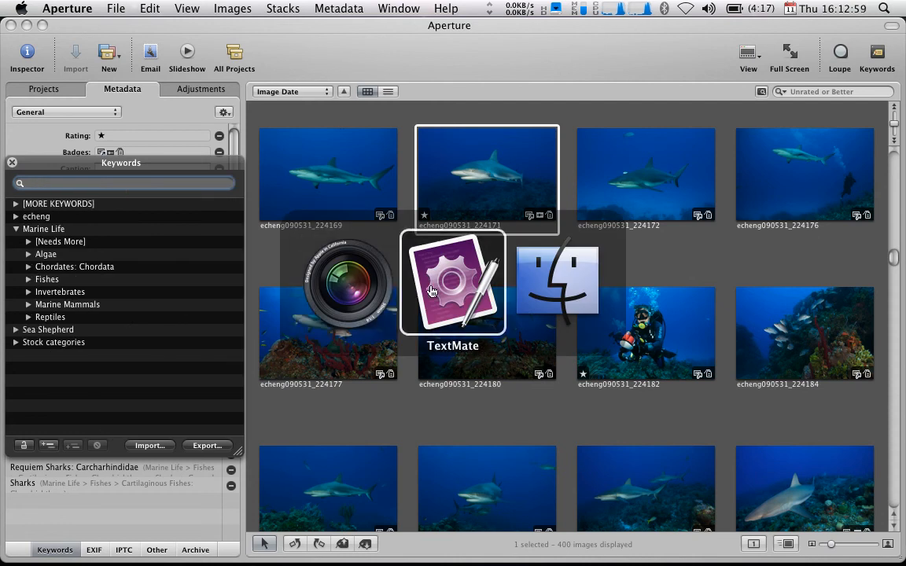
pyautogui.press('super+n')
pyautogui.moveTo(350, 38); pyautogui.dragTo(468, 38)
pyautogui.write('Caribbean ree')
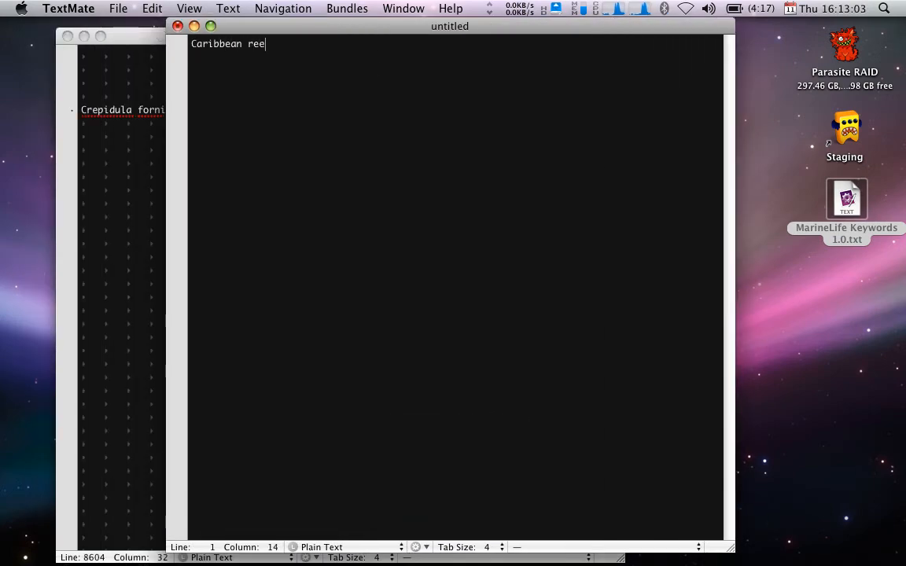
pyautogui.write('f')
pyautogui.press('super+a')
pyautogui.press('super+c')
# Switch back to Aperture and search the keyword library for the copied text "Caribbean reef".
pyautogui.press('super+Tab')
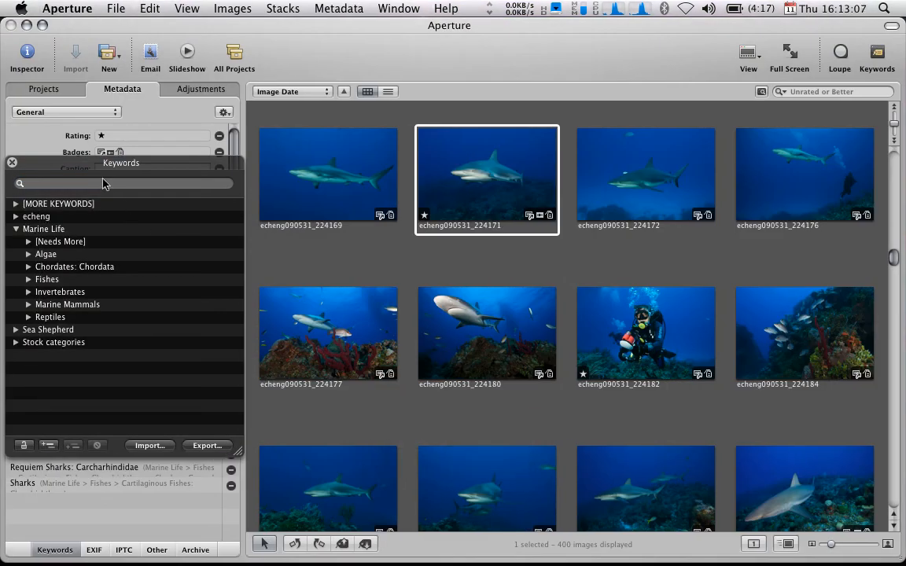
pyautogui.click(103, 183)
pyautogui.press('super+v')
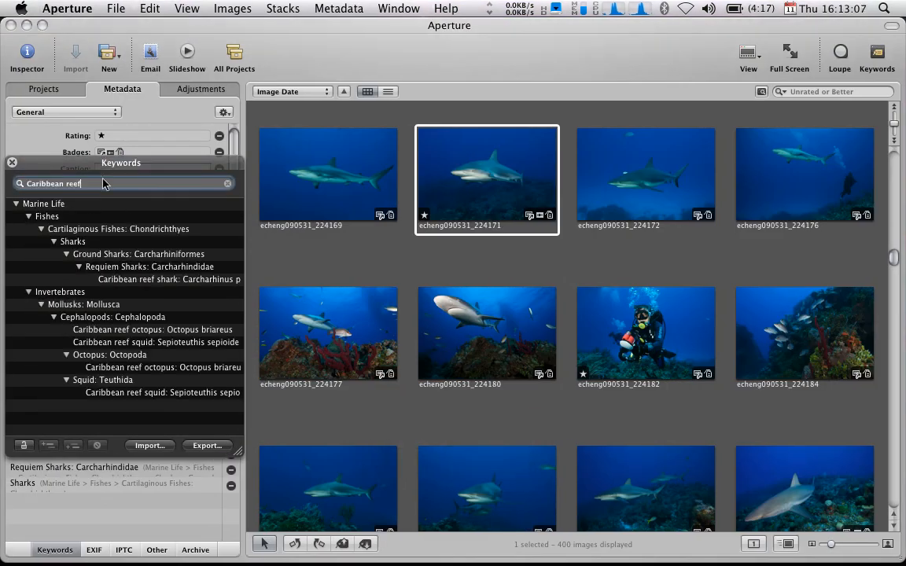
# Apply Caribbean reef shark and its parent keywords up to Marine Life to photo 224171, and move the keyword window up slightly.
pyautogui.click(122, 279)
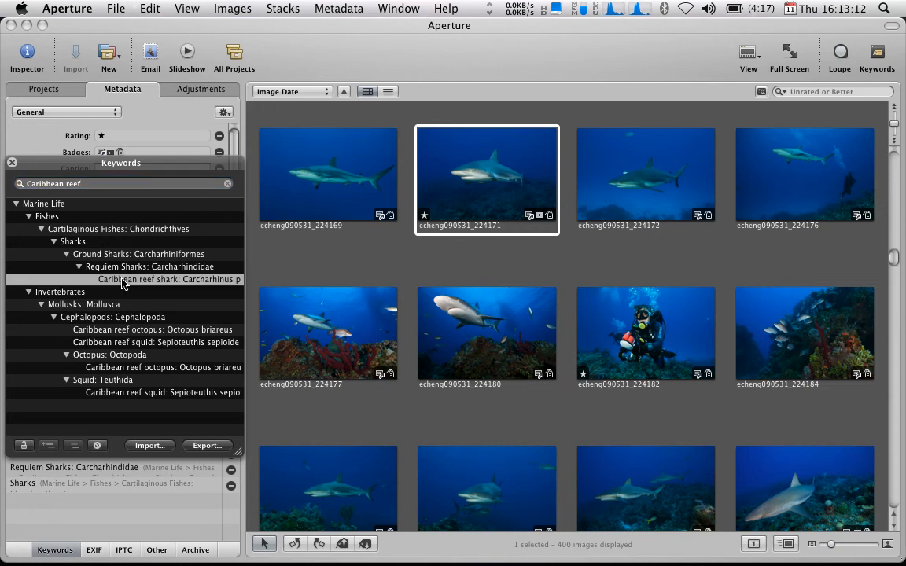
pyautogui.keyDown('shift'); pyautogui.click(47, 204); pyautogui.keyUp('shift')
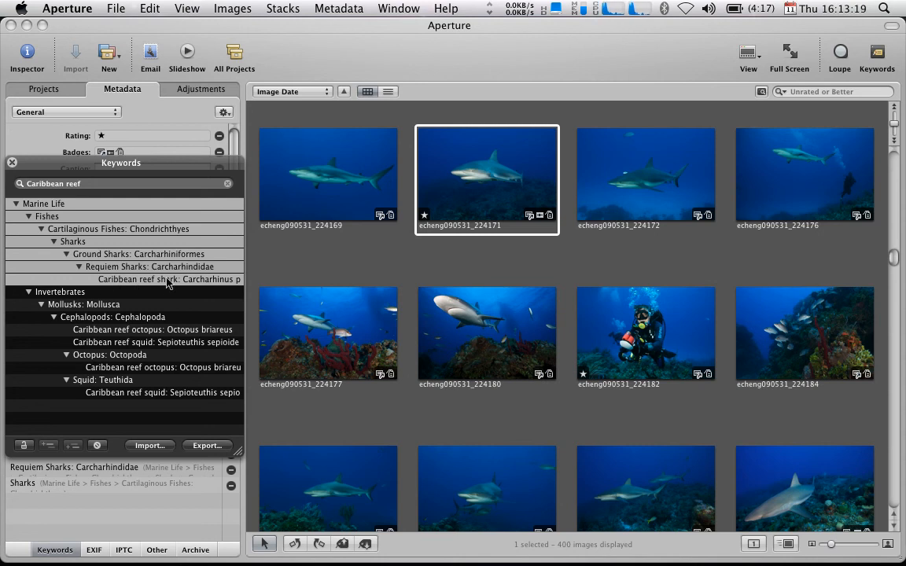
pyautogui.moveTo(176, 257); pyautogui.dragTo(493, 176)
pyautogui.moveTo(68, 167); pyautogui.dragTo(66, 145)
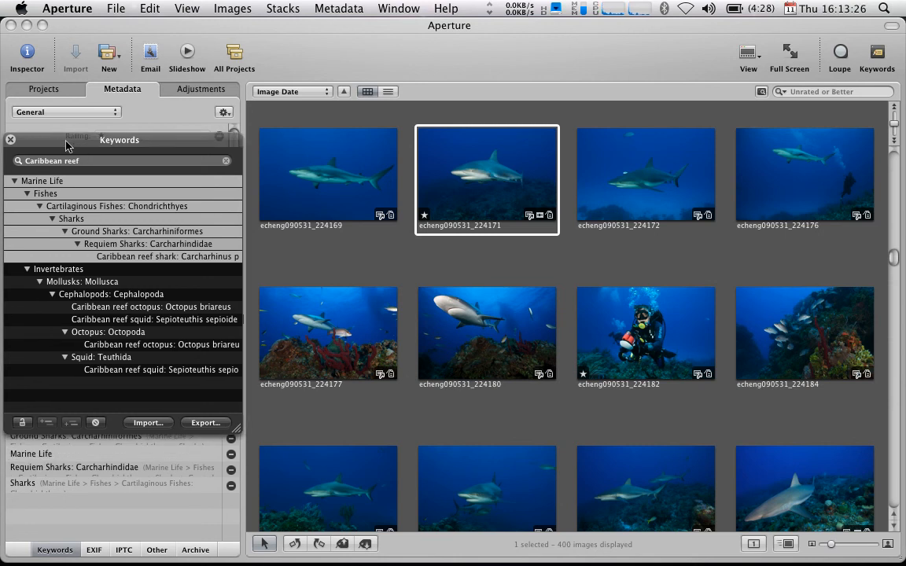
# Deselect the shark photo, locate the dolphin photos in the grid and clear the keyword library search.
pyautogui.click(319, 248)
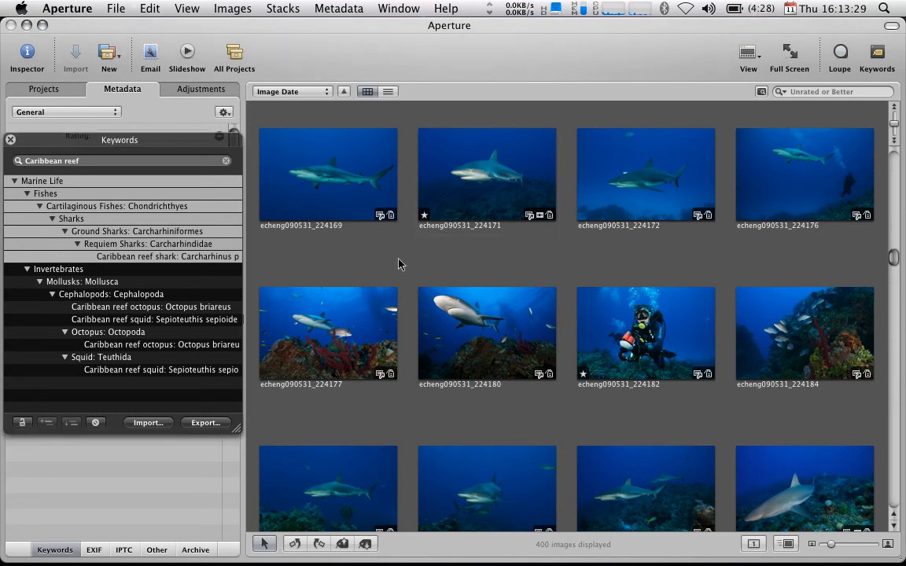
pyautogui.scroll(-10, 399, 264)
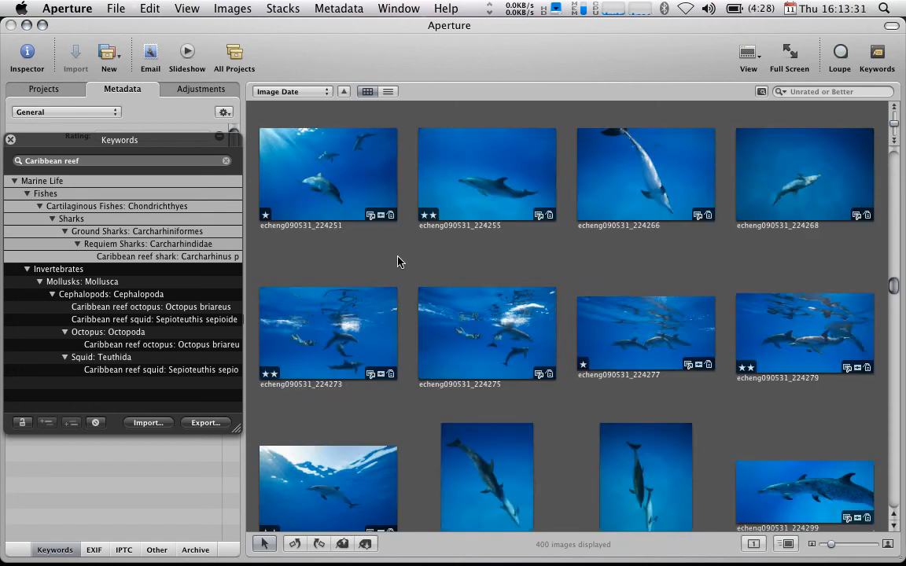
pyautogui.scroll(-8, 399, 262)
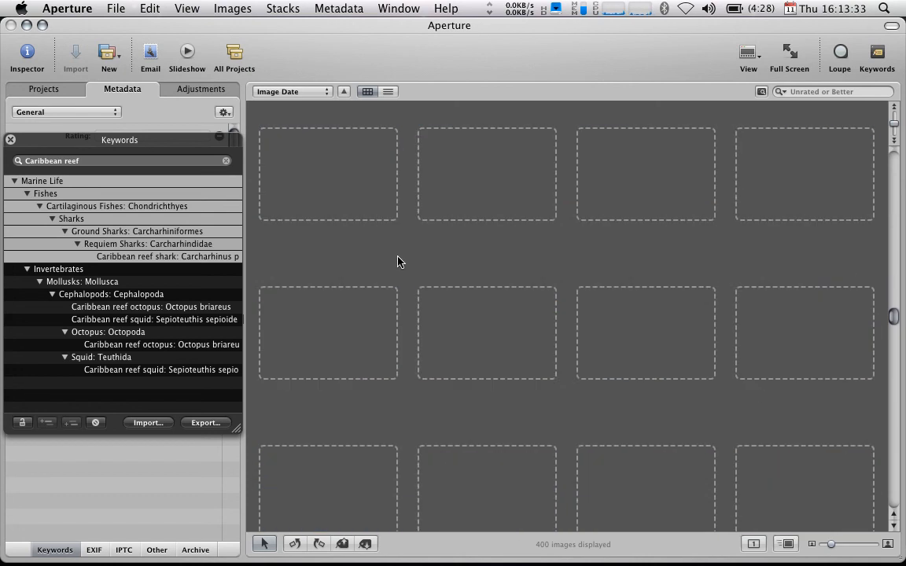
pyautogui.scroll(-8, 399, 262)
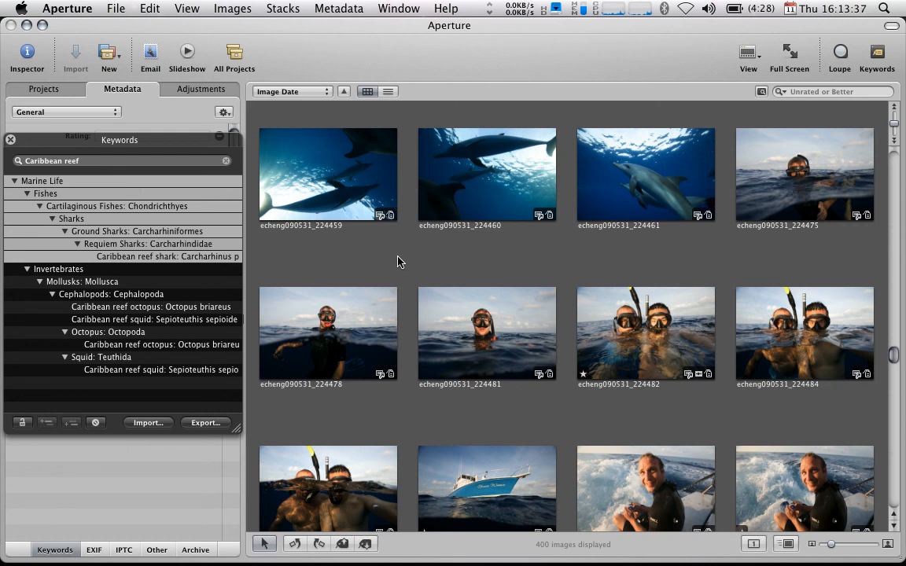
pyautogui.scroll(5, 400, 262)
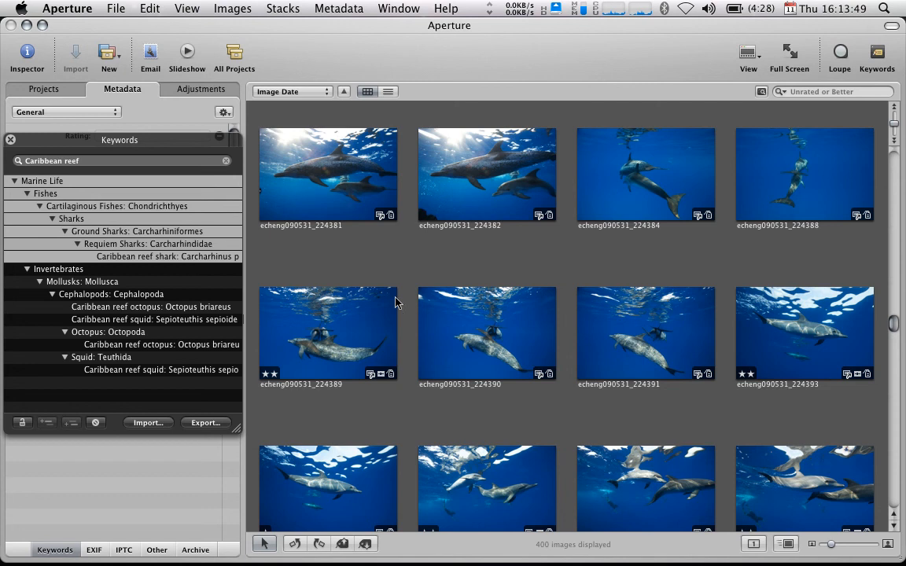
pyautogui.click(226, 160)
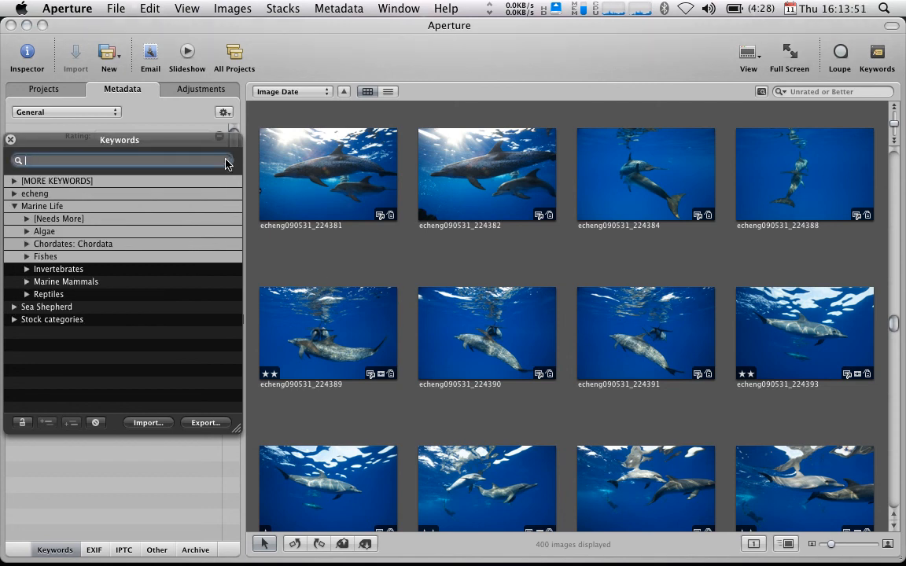